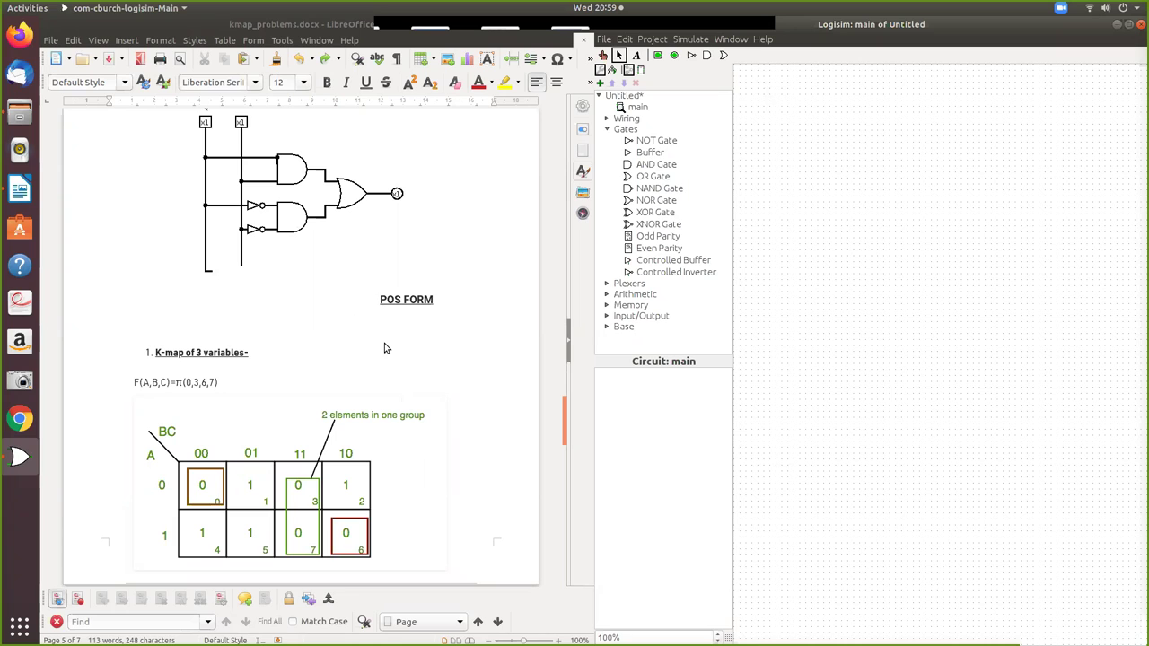
# - Compare the product-of-sums notation of the 3-variable K-map function with the sum-of-products notation of the 4-variable one
pyautogui.scroll(-1, 250, 437)
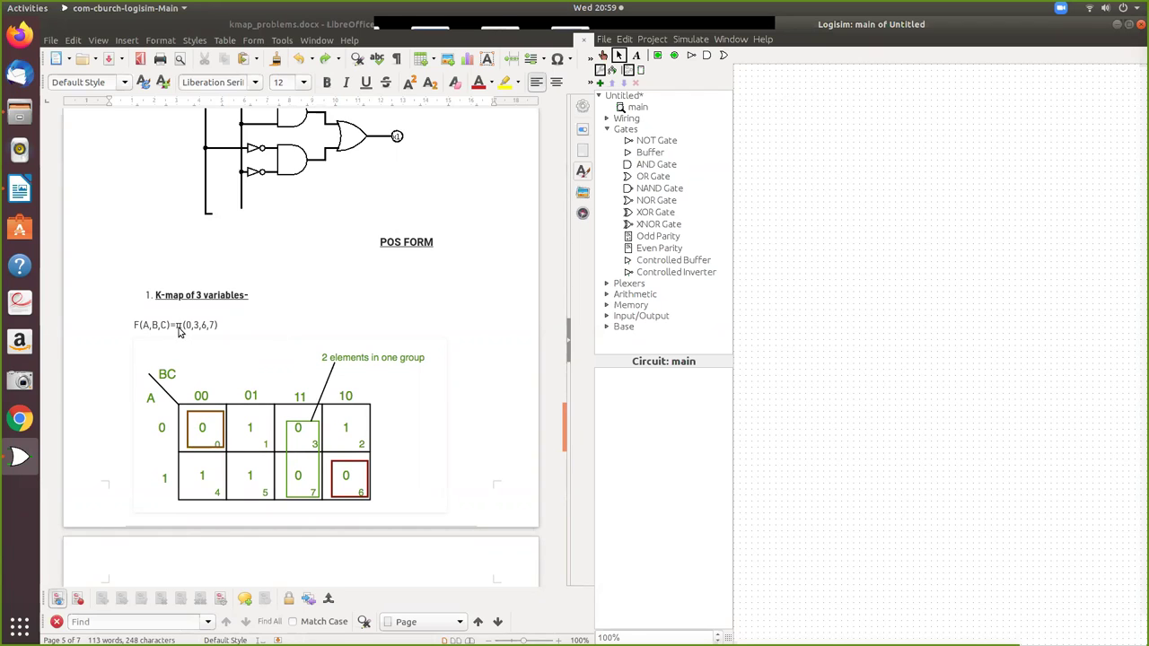
pyautogui.scroll(15, 310, 410)
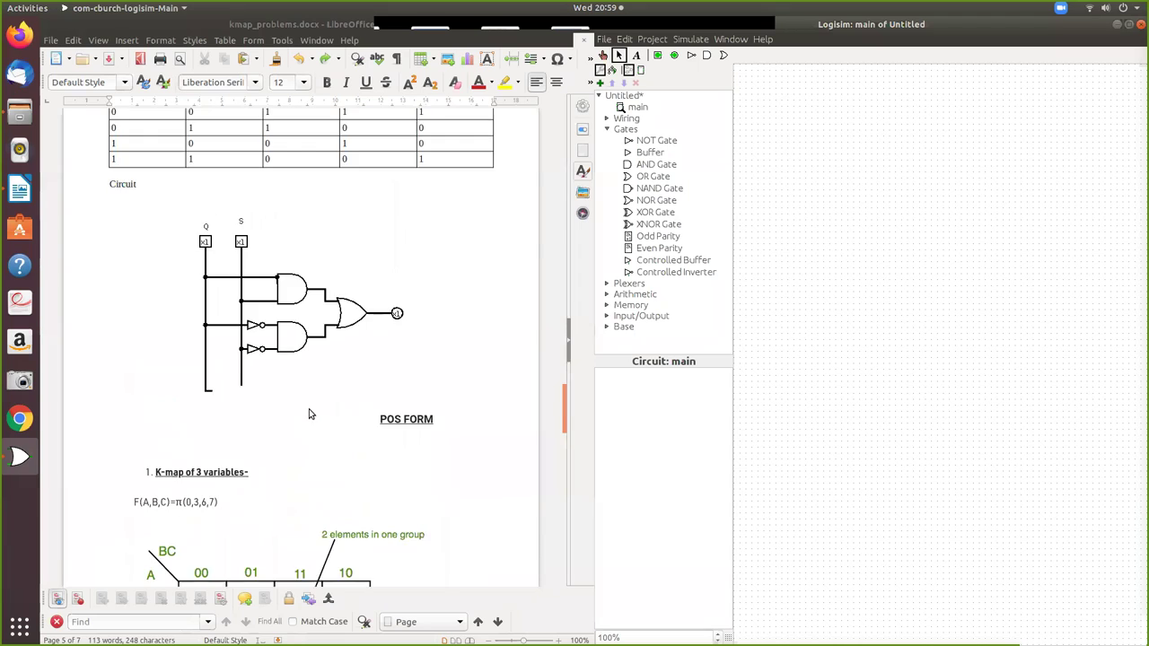
pyautogui.scroll(12, 309, 410)
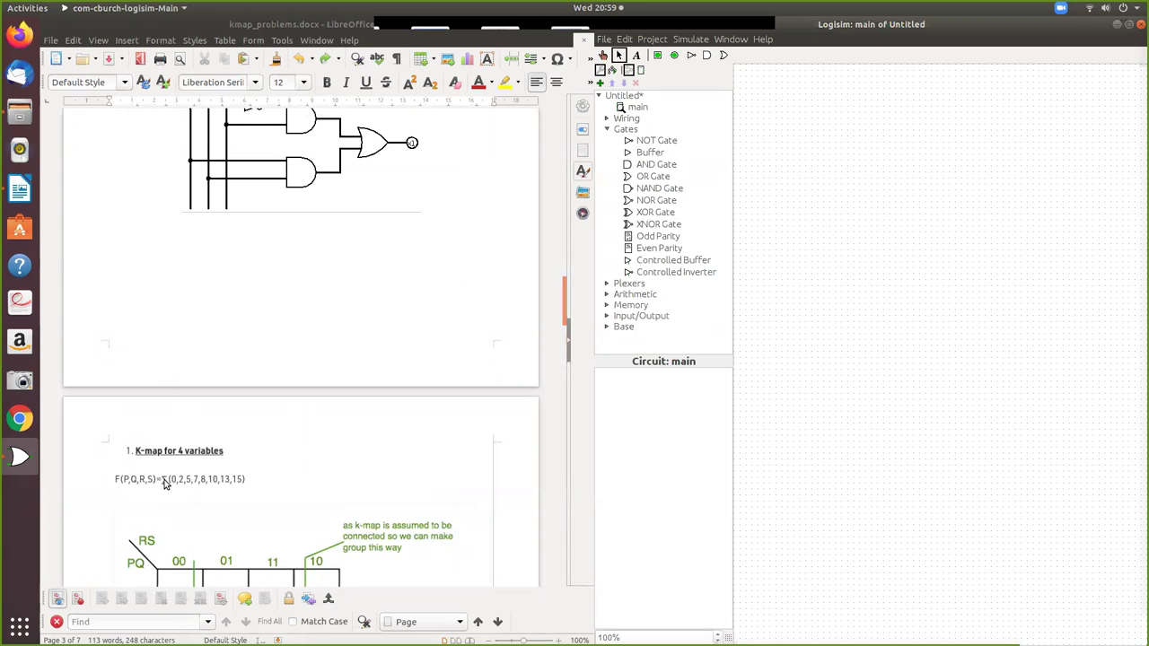
pyautogui.scroll(-7, 189, 505)
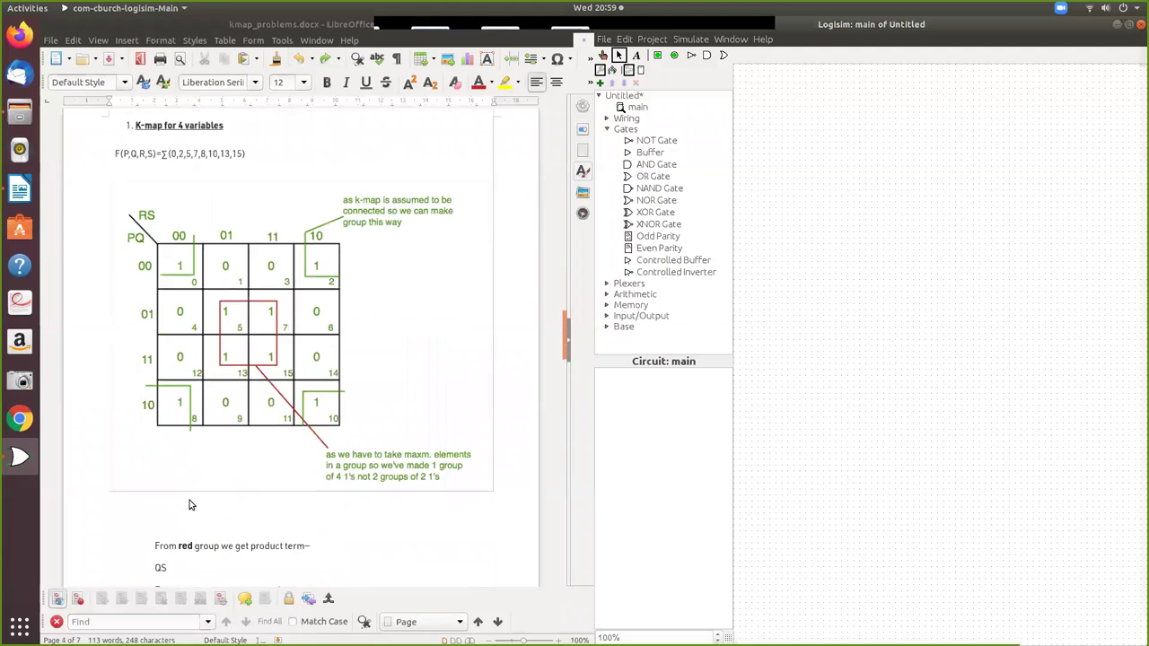
pyautogui.scroll(-15, 190, 506)
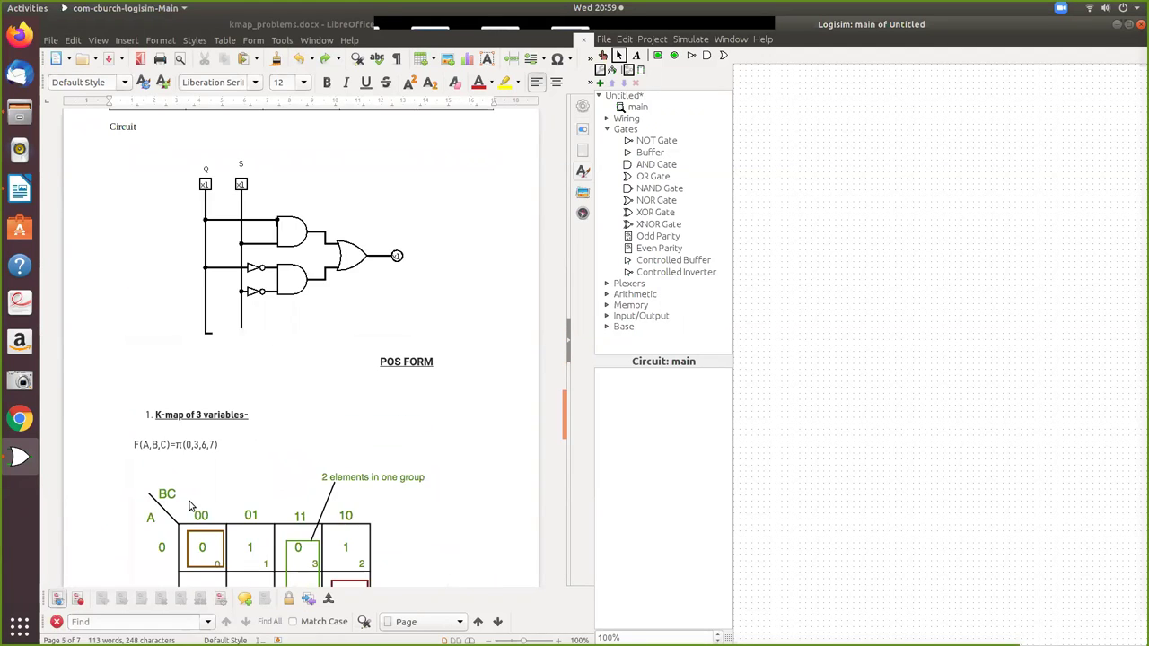
pyautogui.scroll(-2, 189, 505)
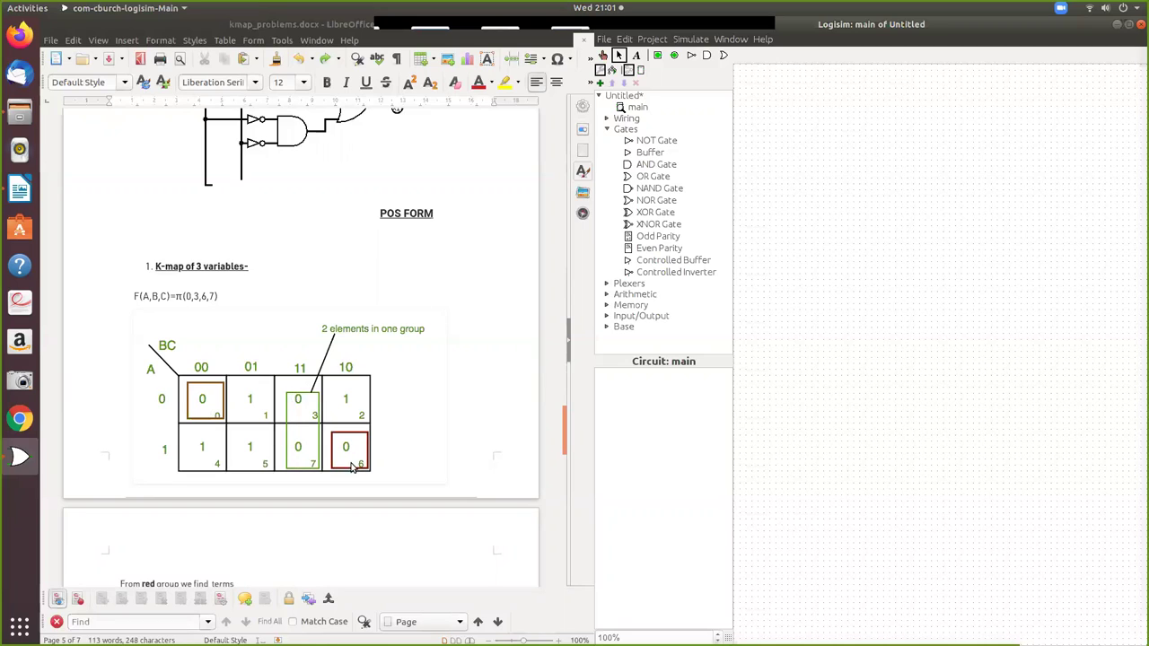
# - Read how the red, green and brown groups of the 3-variable POS K-map lead to the final expression
pyautogui.scroll(-3, 408, 549)
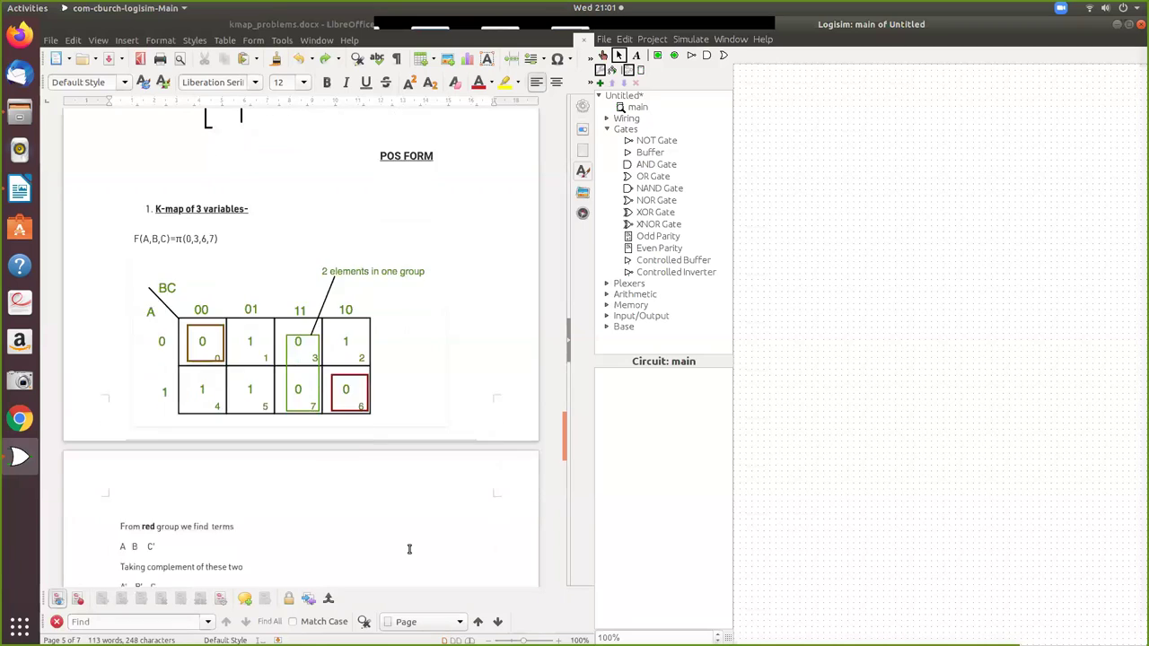
pyautogui.scroll(-1, 226, 482)
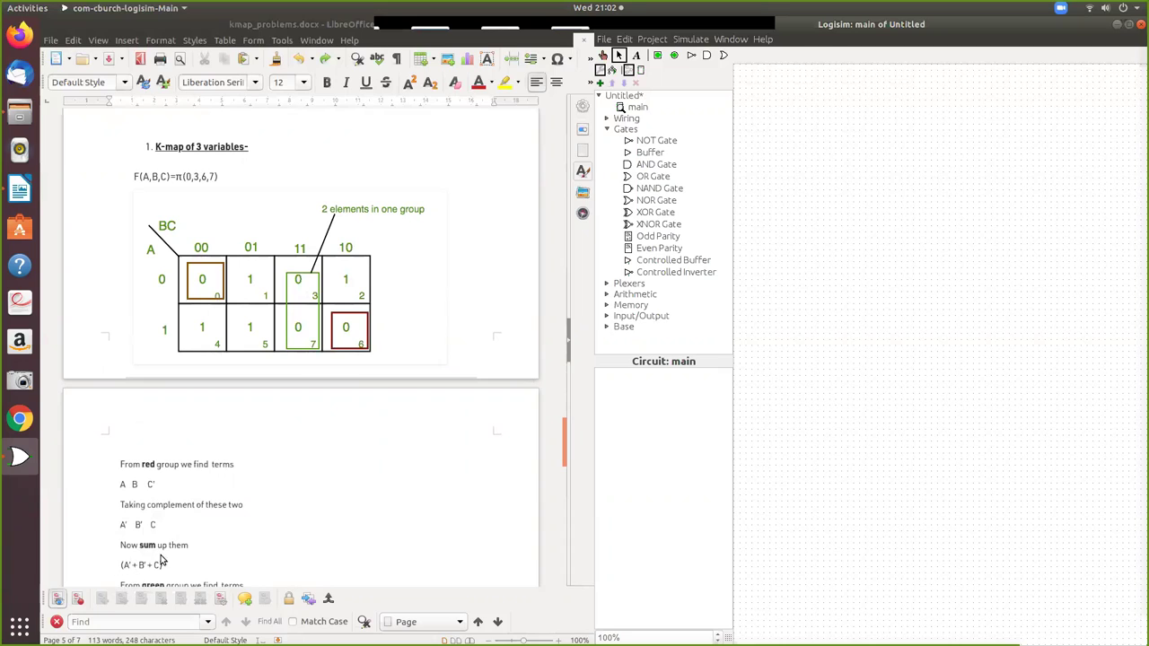
pyautogui.scroll(-1, 400, 518)
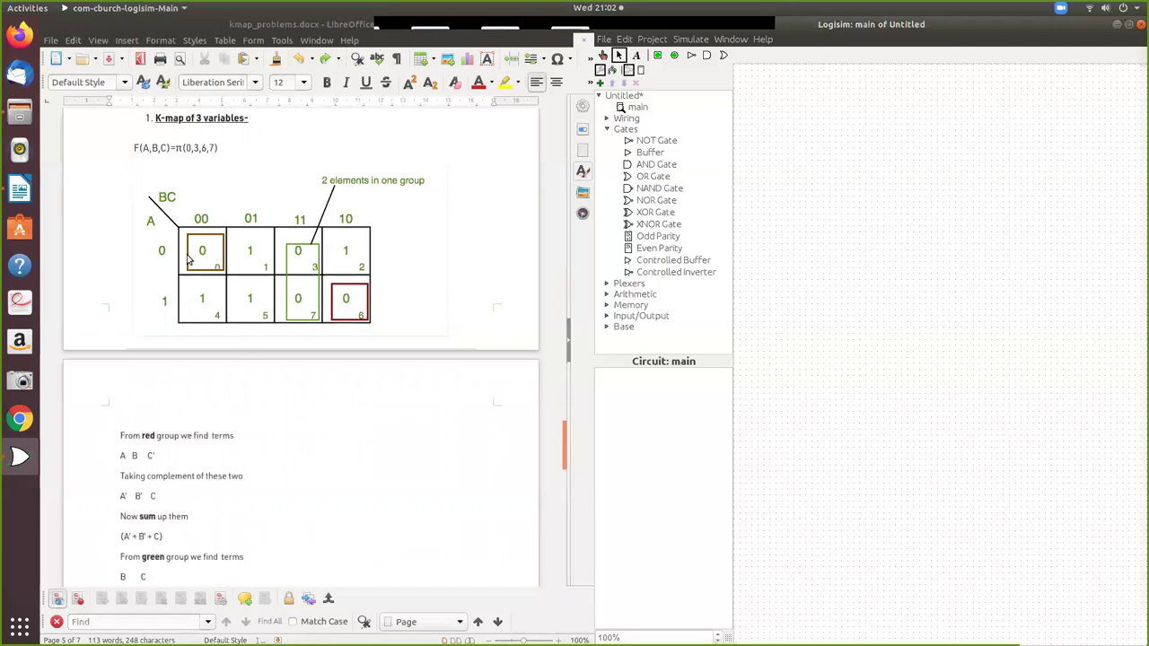
pyautogui.scroll(-1, 343, 505)
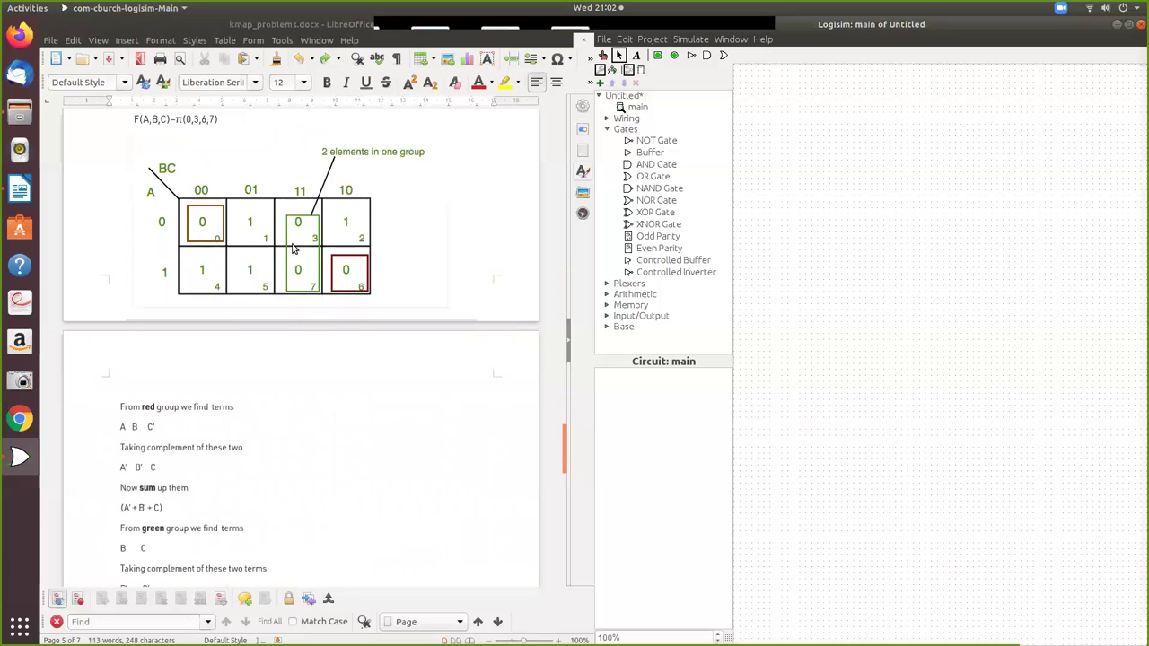
pyautogui.click(181, 457)
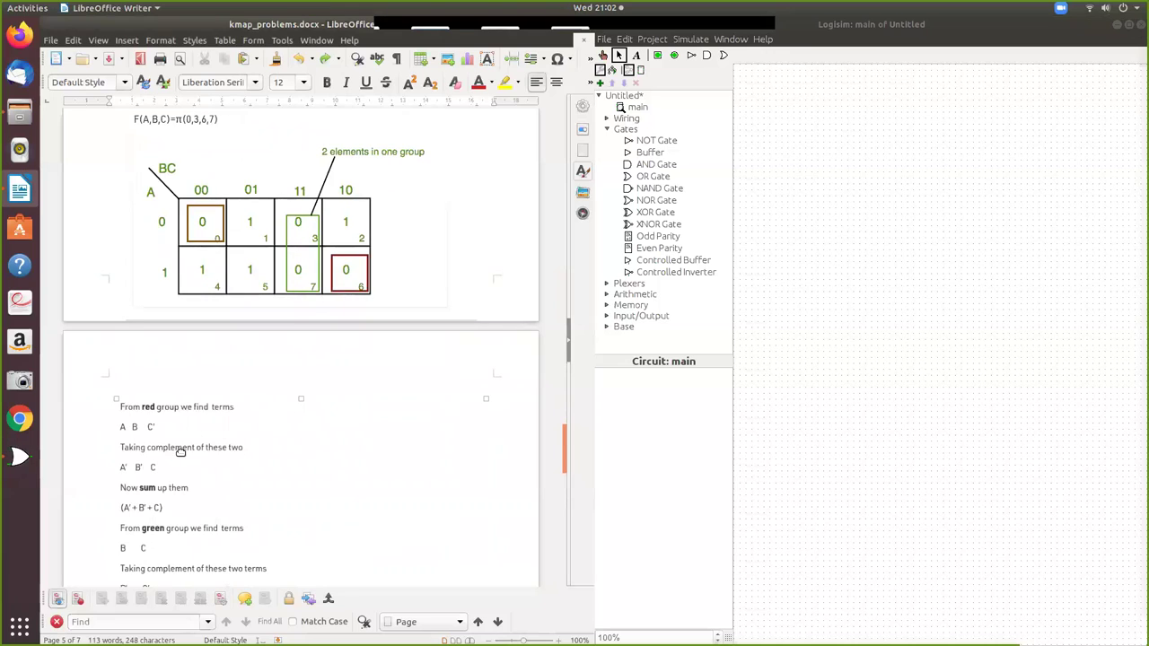
pyautogui.scroll(-3, 182, 455)
pyautogui.scroll(-3, 181, 454)
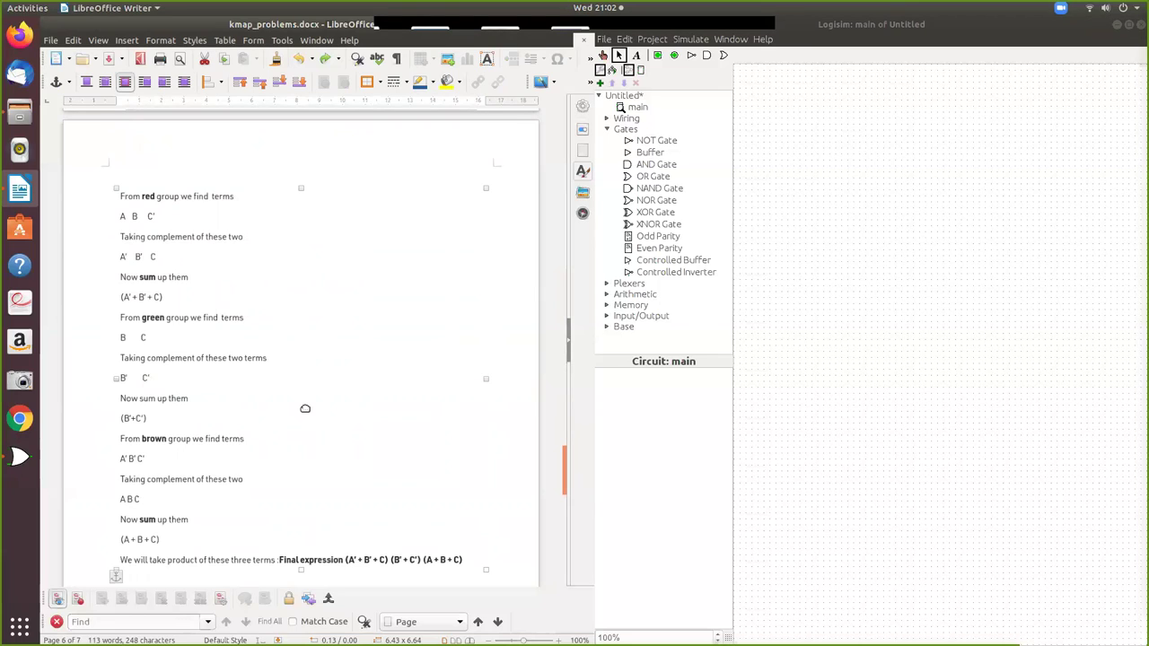
pyautogui.scroll(2, 305, 408)
pyautogui.scroll(1, 305, 409)
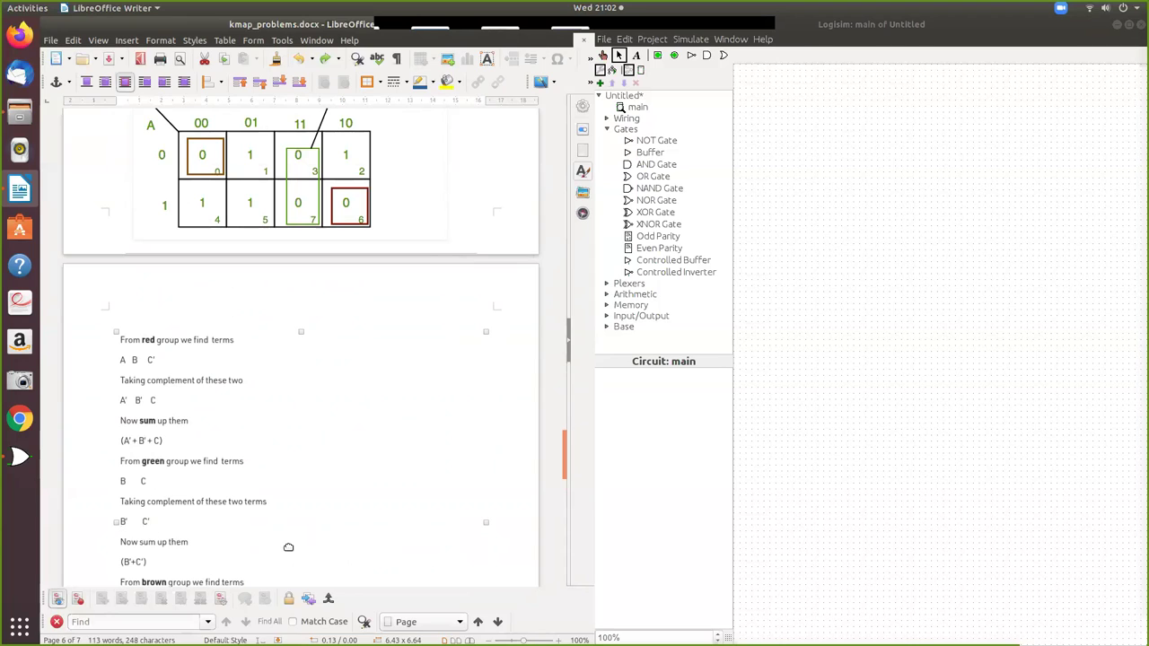
pyautogui.scroll(-1, 296, 538)
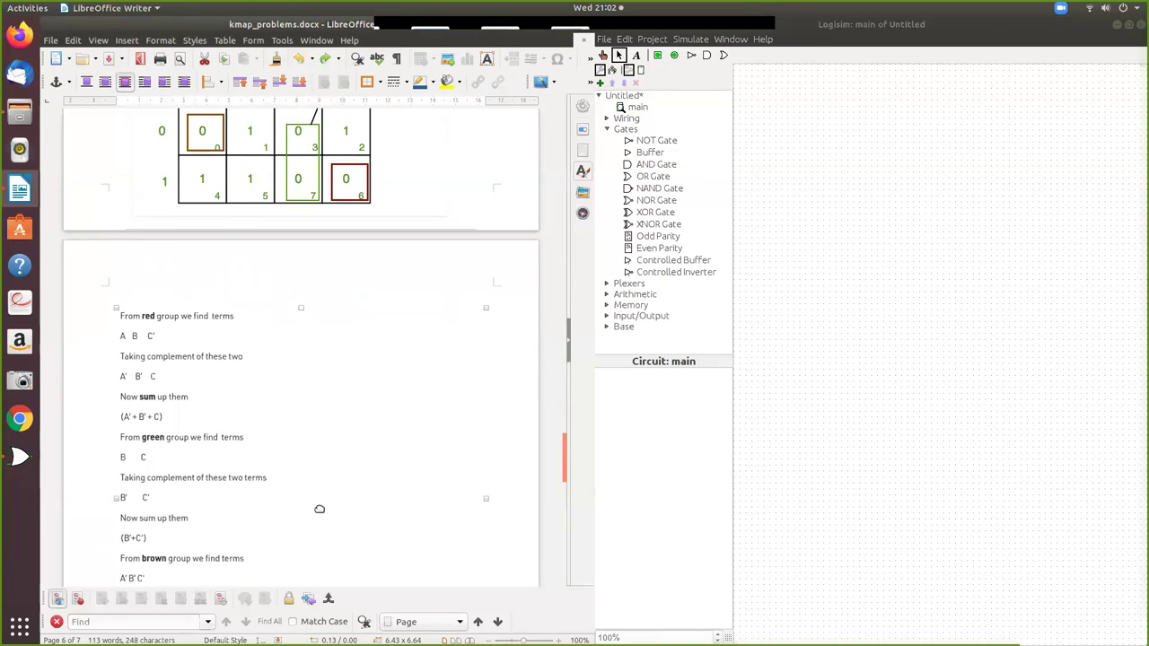
pyautogui.scroll(1, 319, 509)
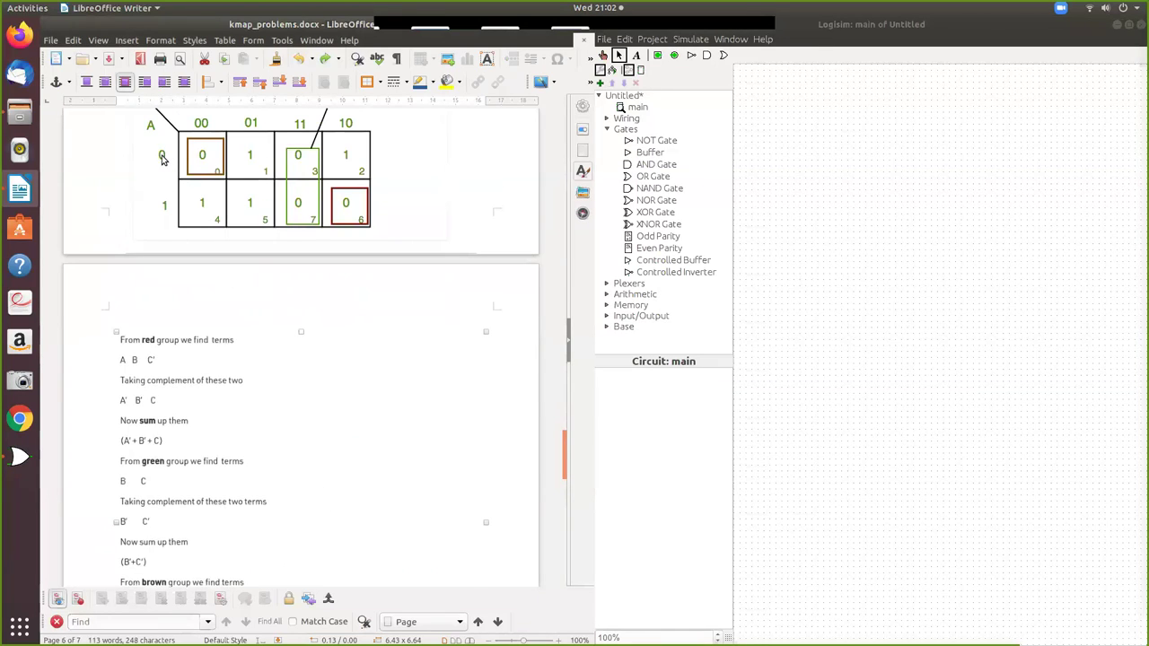
pyautogui.scroll(1, 210, 165)
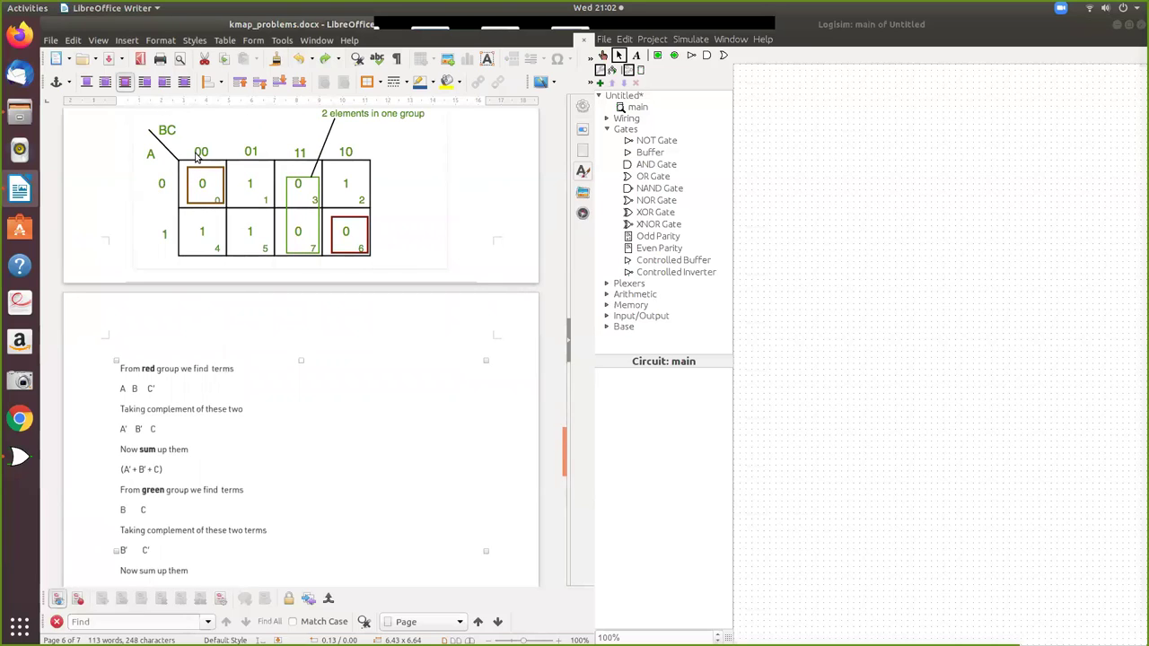
pyautogui.scroll(-4, 280, 419)
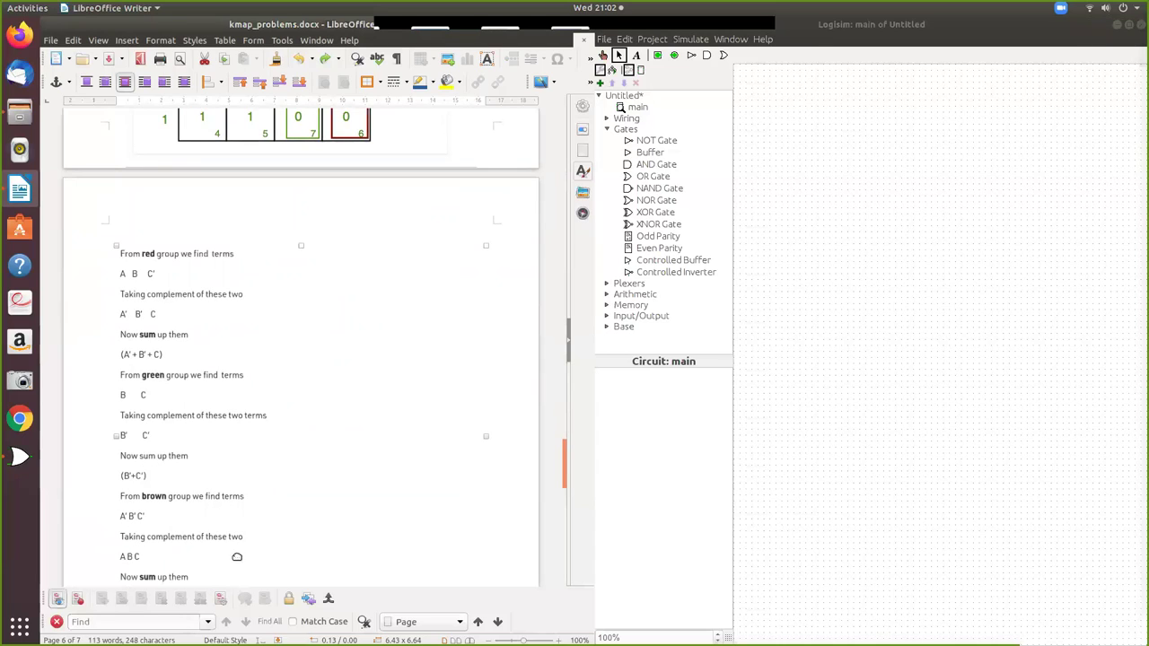
pyautogui.scroll(-1, 306, 526)
pyautogui.scroll(-1, 306, 526)
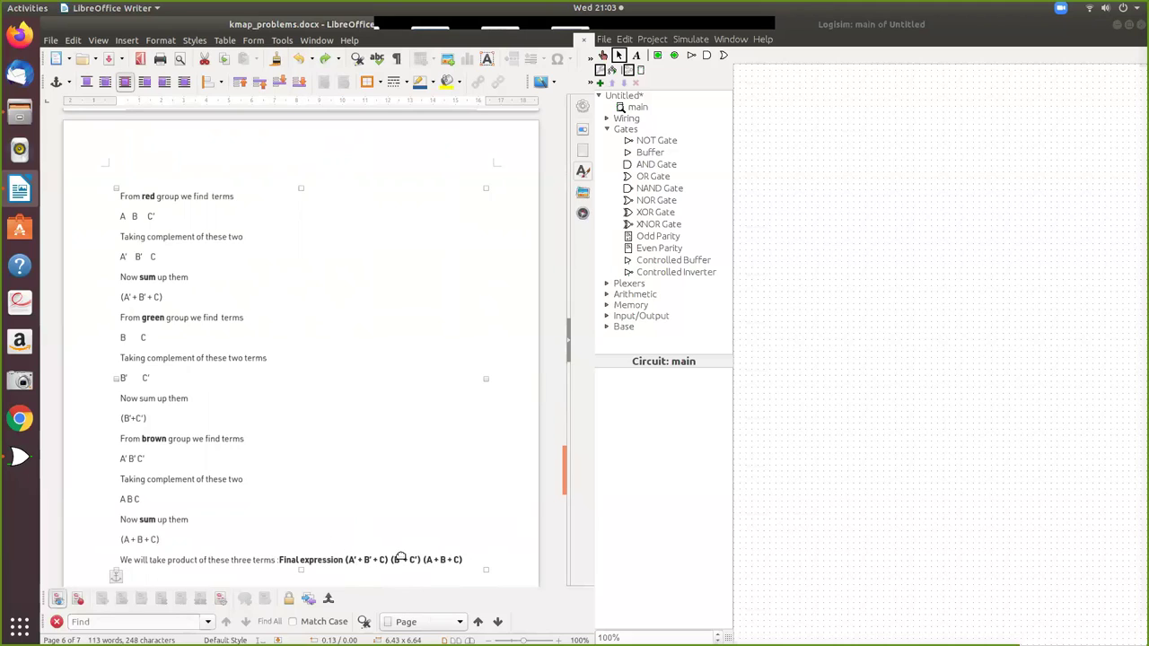
pyautogui.scroll(-1, 458, 545)
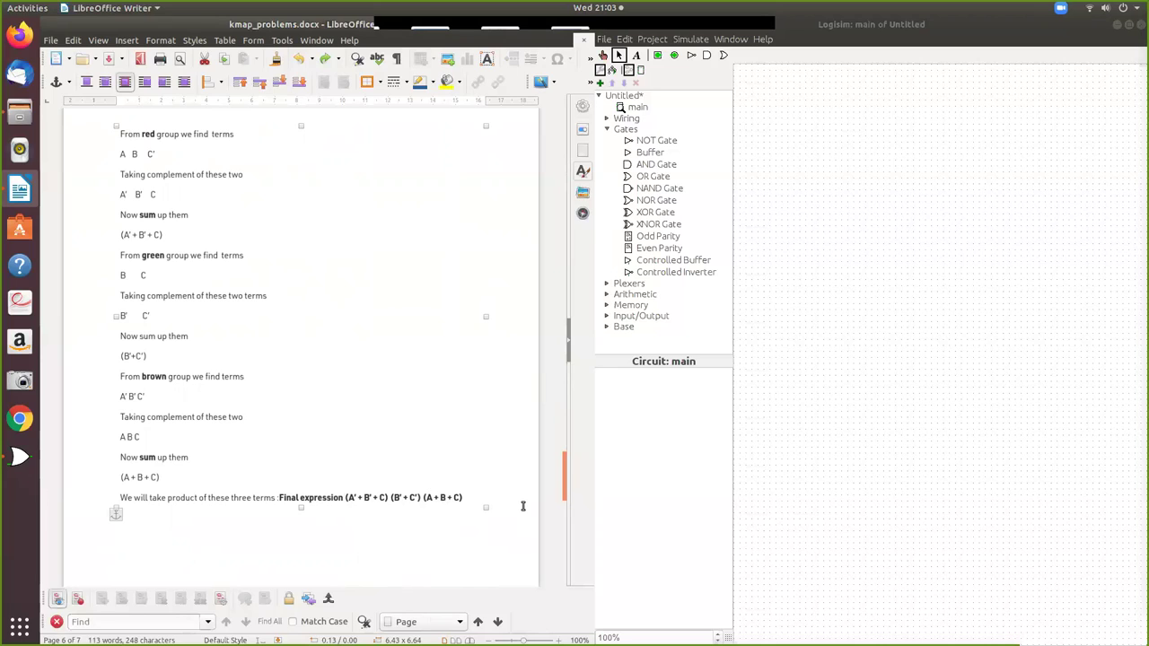
# - Switch to Logisim and place three OR gates in a vertical column on the canvas
pyautogui.click(653, 176)
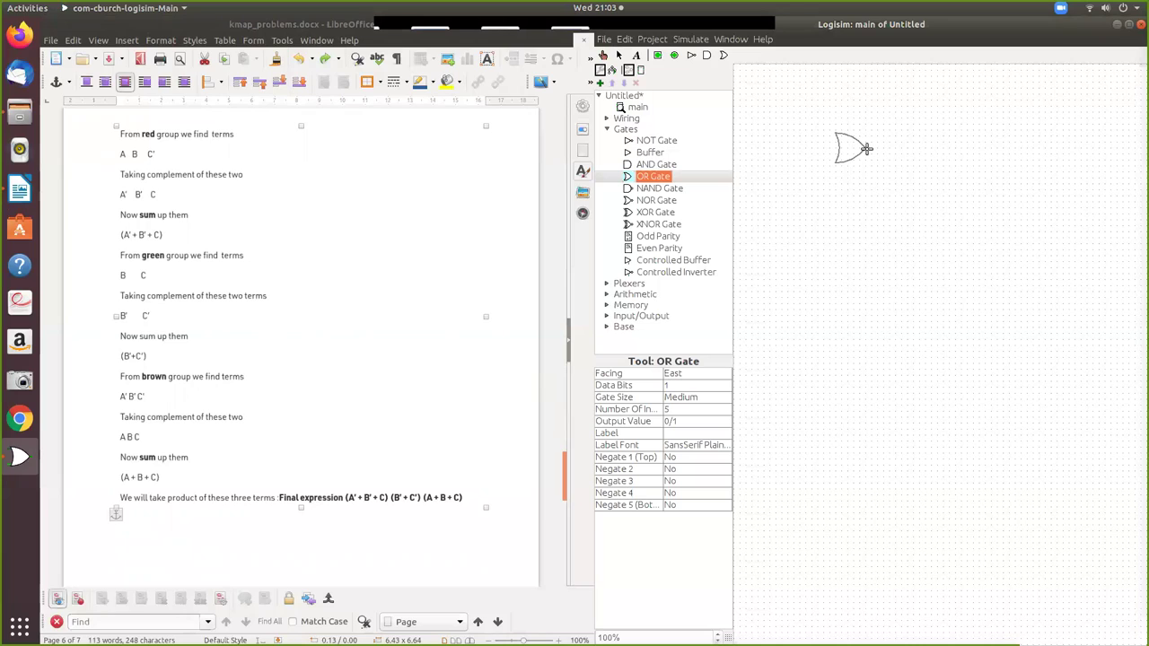
pyautogui.click(865, 148)
pyautogui.click(665, 179)
pyautogui.click(865, 208)
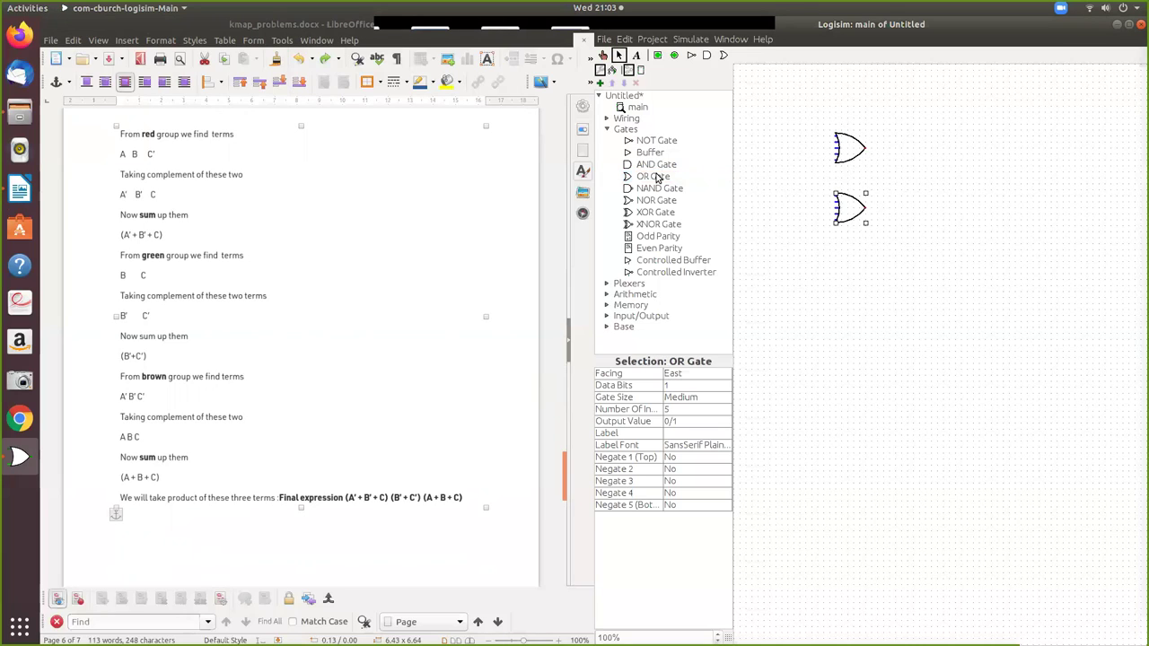
pyautogui.click(658, 177)
pyautogui.click(865, 267)
# - Place three input pins in a horizontal row above and to the left of the OR gates
pyautogui.click(659, 56)
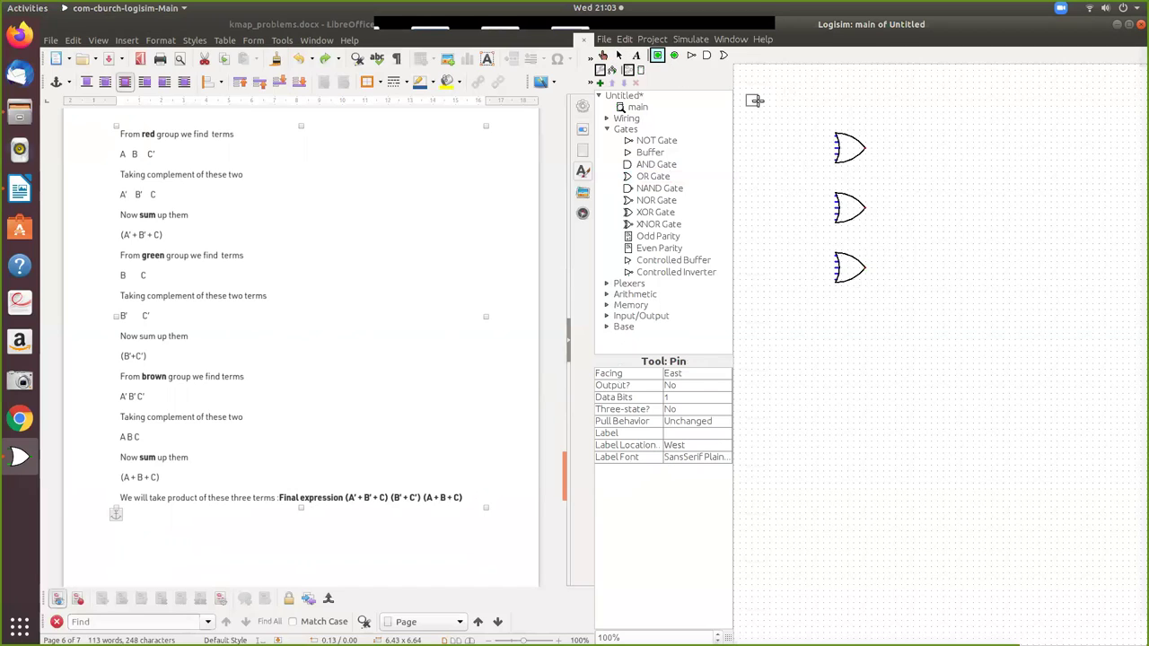
pyautogui.click(757, 101)
pyautogui.click(657, 56)
pyautogui.click(778, 100)
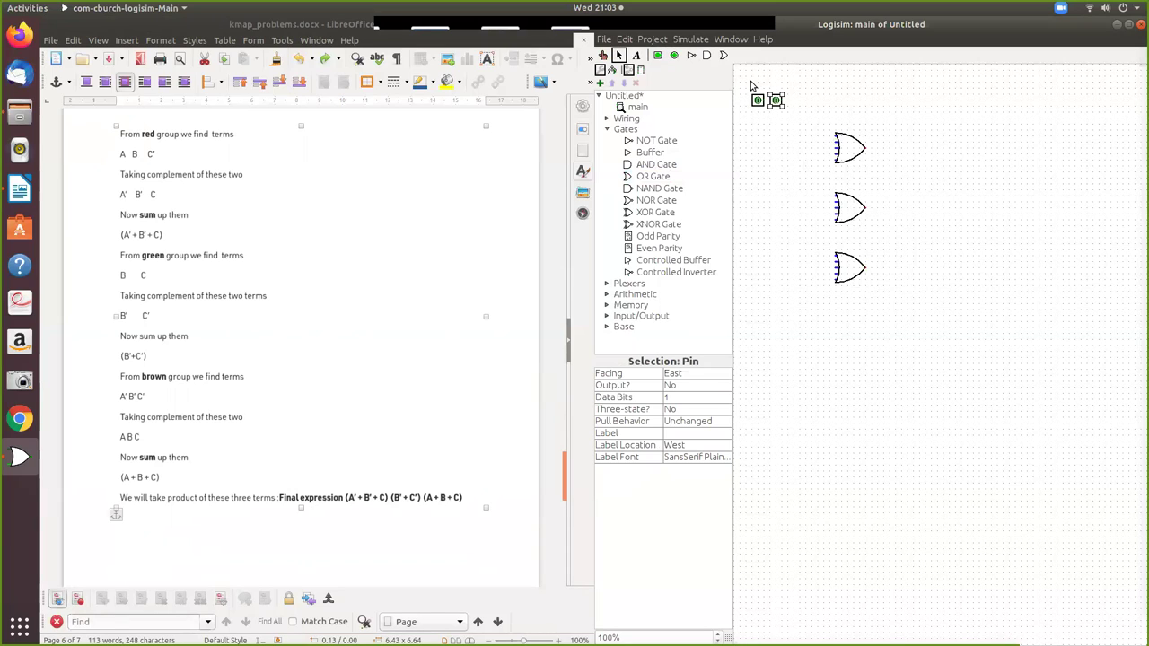
pyautogui.click(659, 56)
pyautogui.click(795, 101)
# - Set all three input pins to face South
pyautogui.moveTo(744, 87); pyautogui.dragTo(812, 115)
pyautogui.click(727, 375)
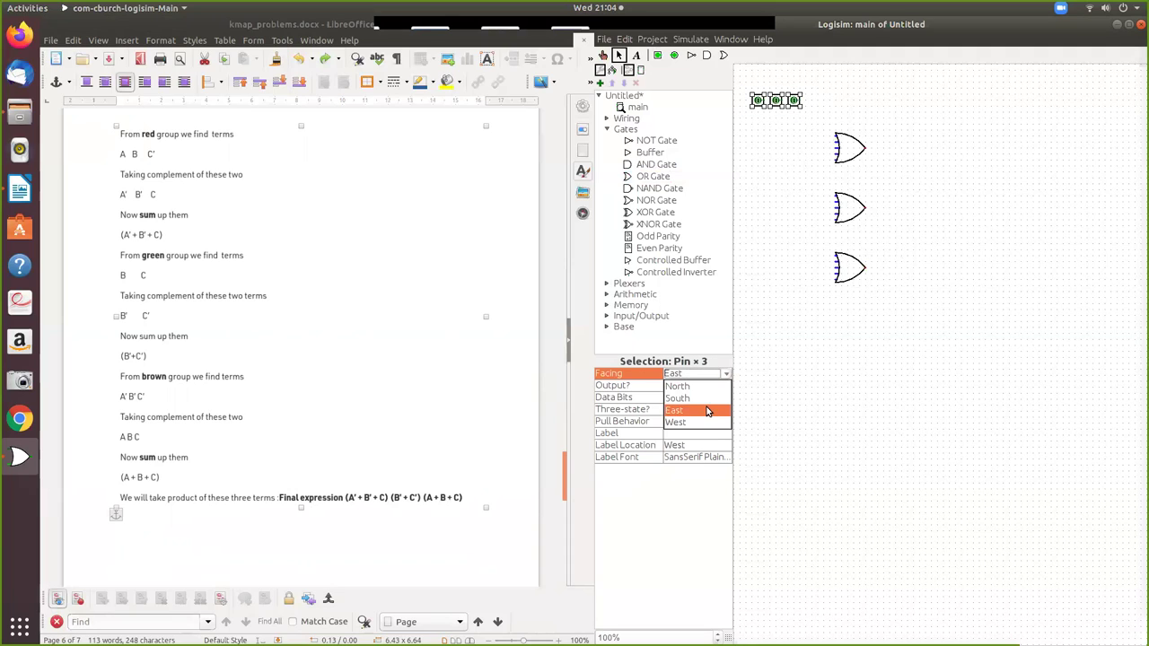
pyautogui.click(678, 397)
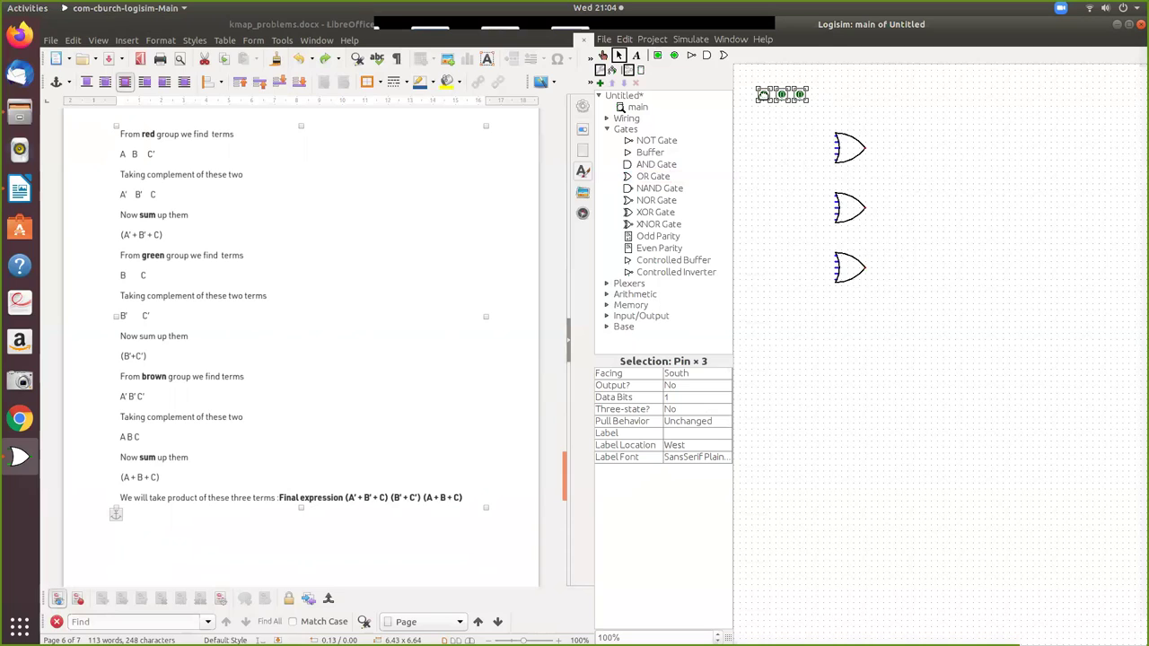
pyautogui.click(778, 142)
# - Draw a long vertical wire down from each of the three input pins, reaching past the lowest OR gate
pyautogui.moveTo(763, 94)
pyautogui.mouseDown()
pyautogui.moveTo(794, 94)
pyautogui.moveTo(824, 329)
pyautogui.moveTo(795, 344)
pyautogui.mouseUp()
pyautogui.click(781, 94)
pyautogui.click(799, 94)
pyautogui.click(792, 171)
pyautogui.moveTo(777, 100); pyautogui.dragTo(777, 334)
pyautogui.moveTo(758, 101); pyautogui.dragTo(760, 340)
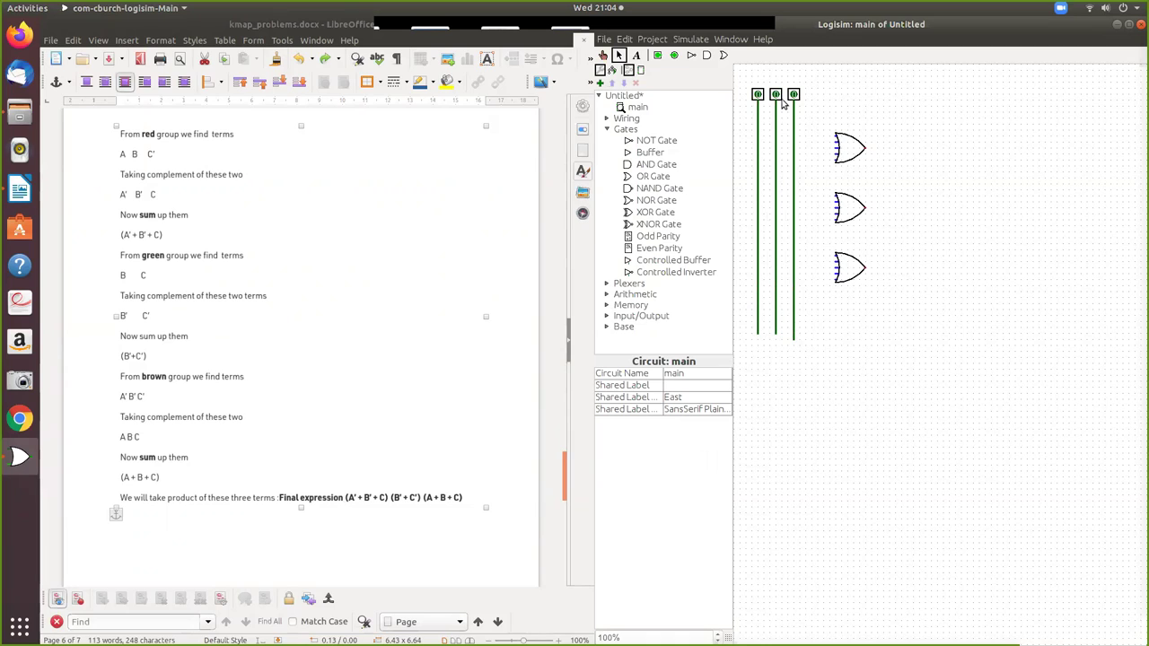
# - Label the three input pins A, B and C with text above them
pyautogui.click(638, 58)
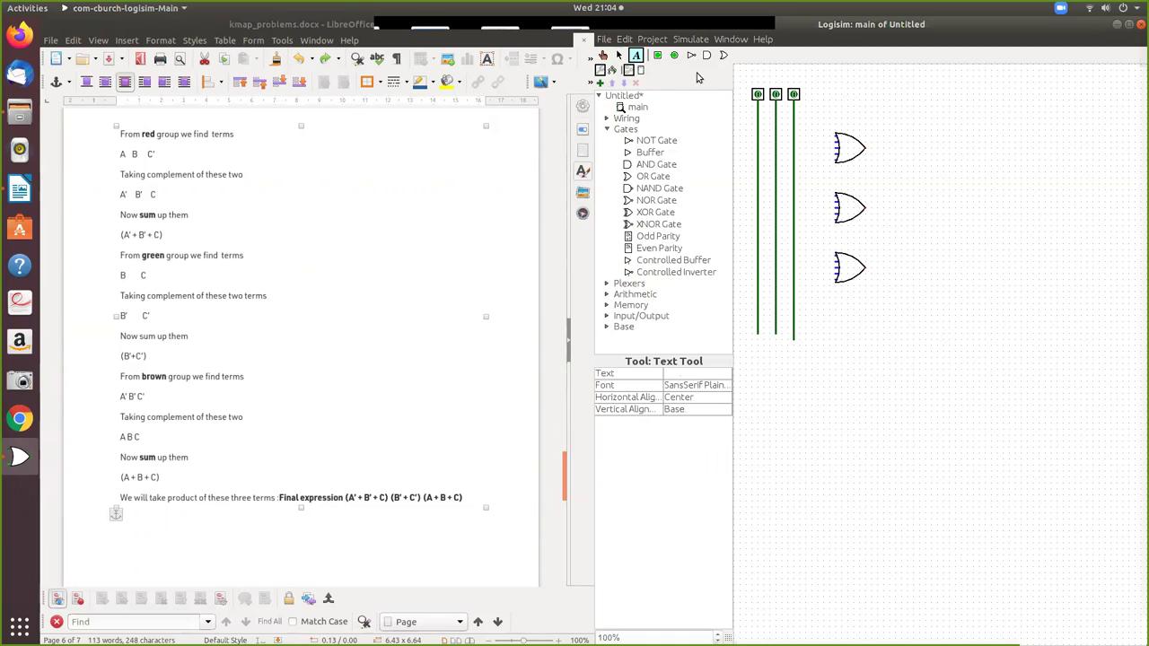
pyautogui.click(757, 80)
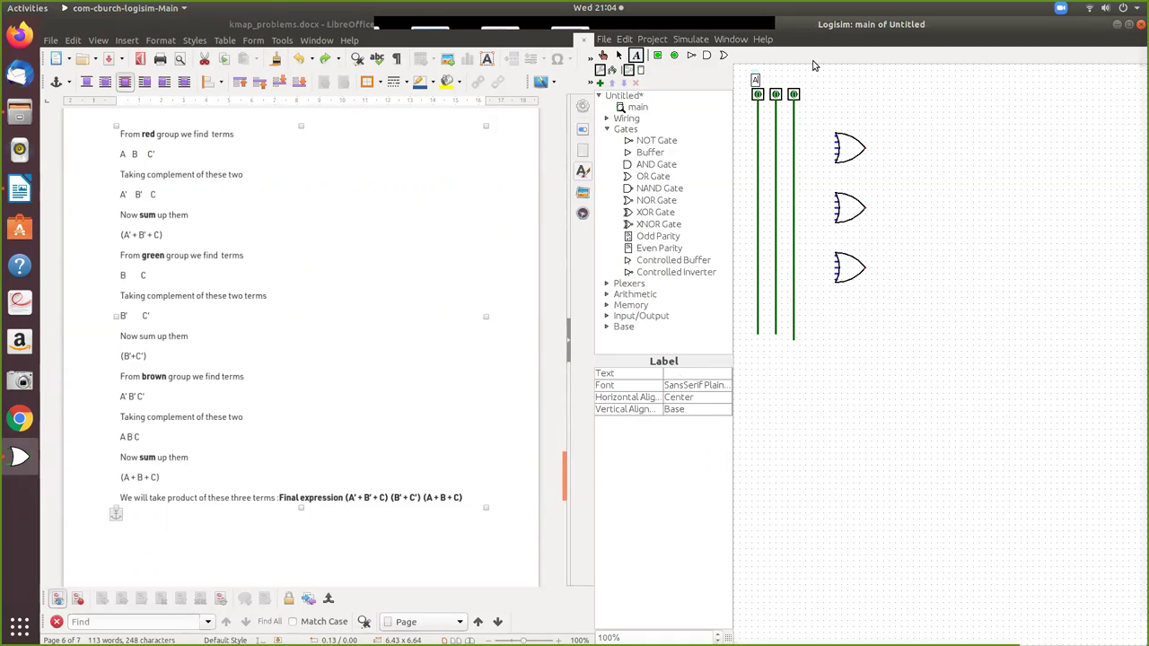
pyautogui.click(771, 79)
pyautogui.click(795, 80)
# - Place two NOT gates, one above the other, between the C line and the top OR gate
pyautogui.click(658, 142)
pyautogui.click(817, 136)
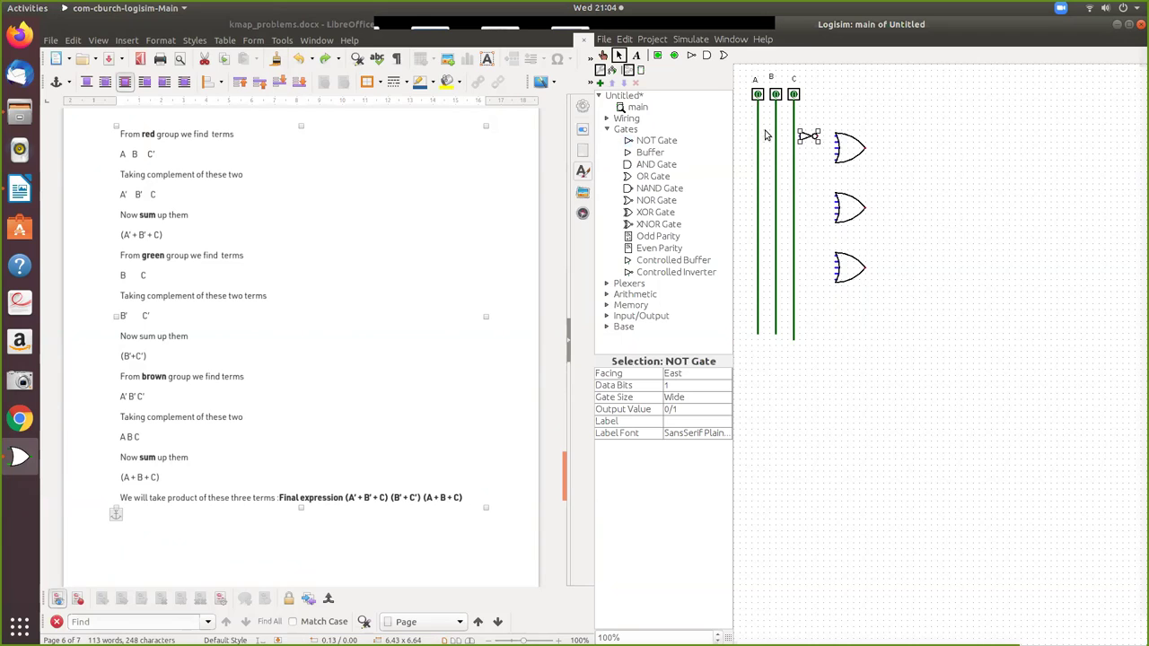
pyautogui.click(656, 141)
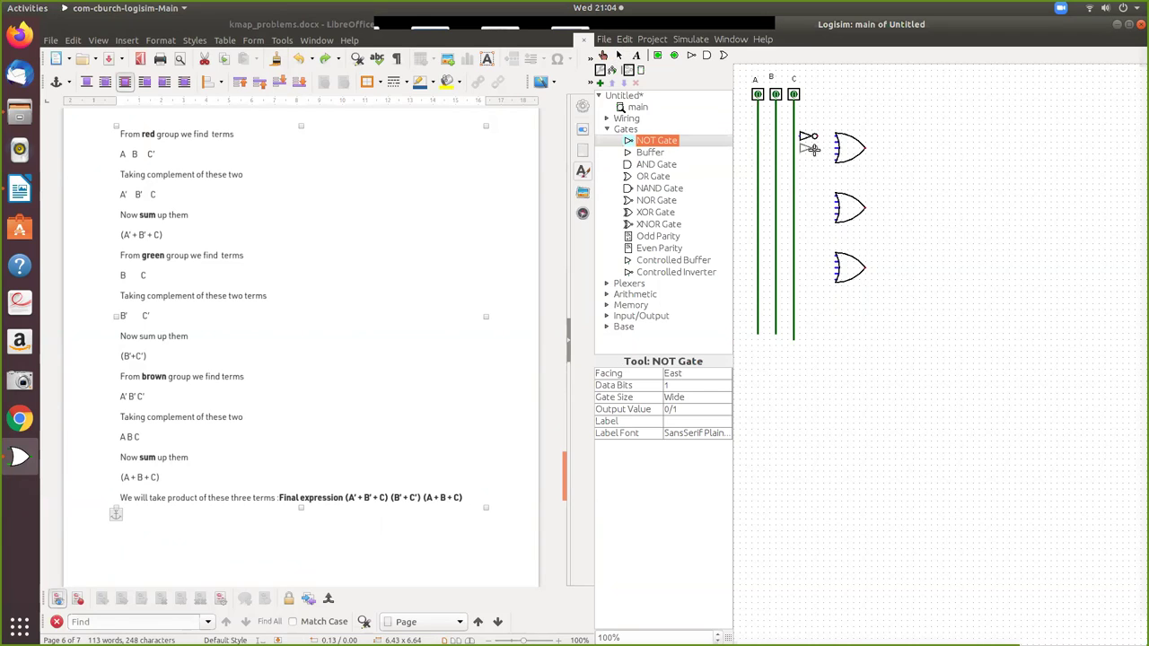
pyautogui.click(810, 148)
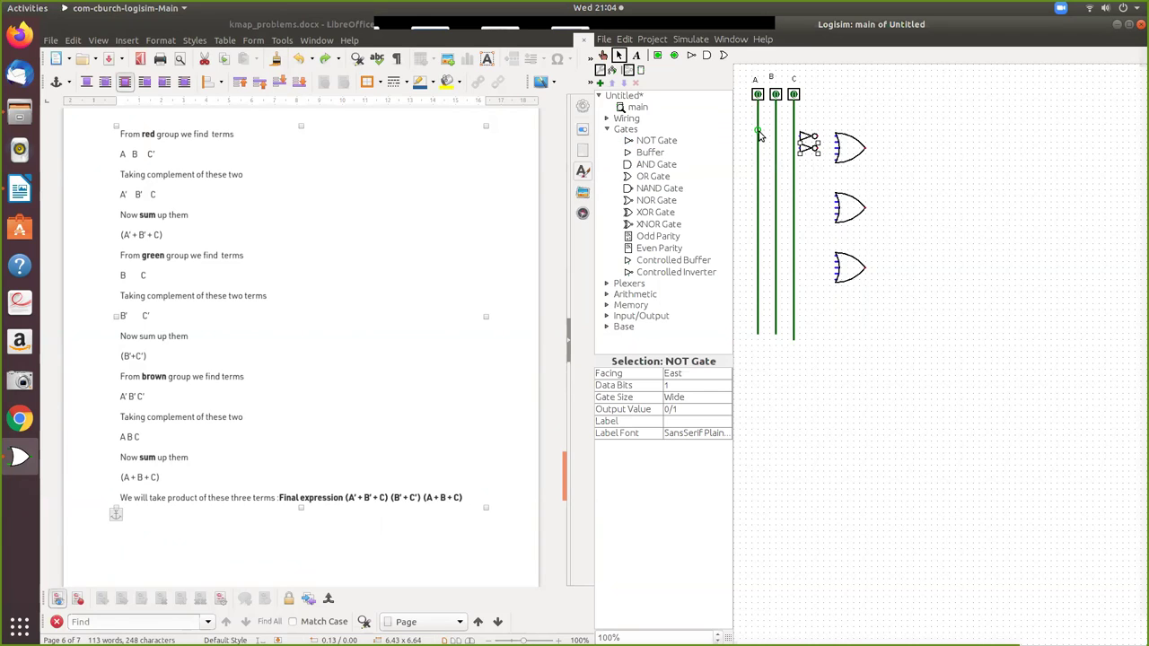
# - Wire the A line to the upper NOT gate's input and redraw the vertical B line so the two cross without a junction
pyautogui.moveTo(758, 136); pyautogui.dragTo(799, 136)
pyautogui.click(813, 183)
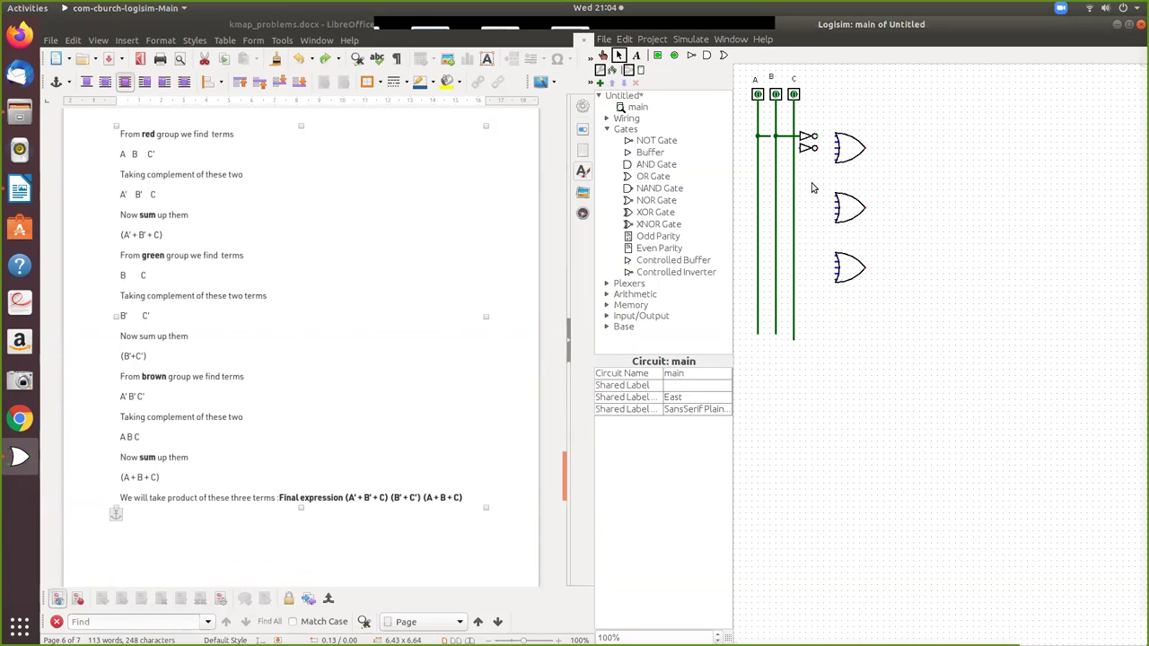
pyautogui.click(782, 149)
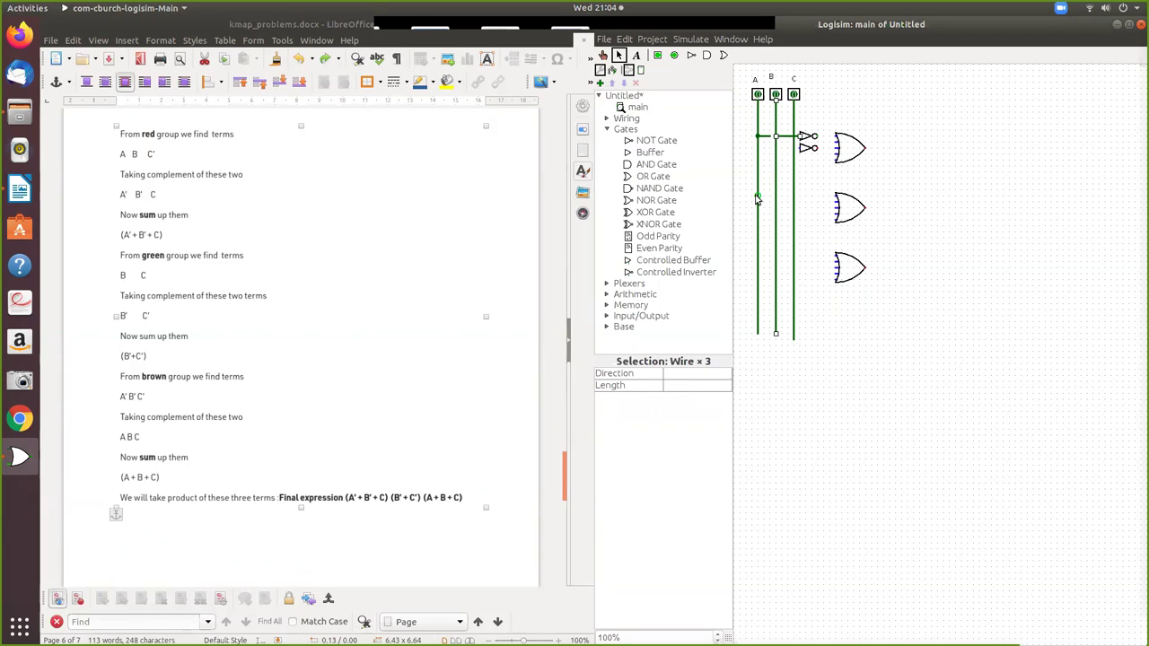
pyautogui.press('Delete')
pyautogui.moveTo(775, 97); pyautogui.dragTo(778, 334)
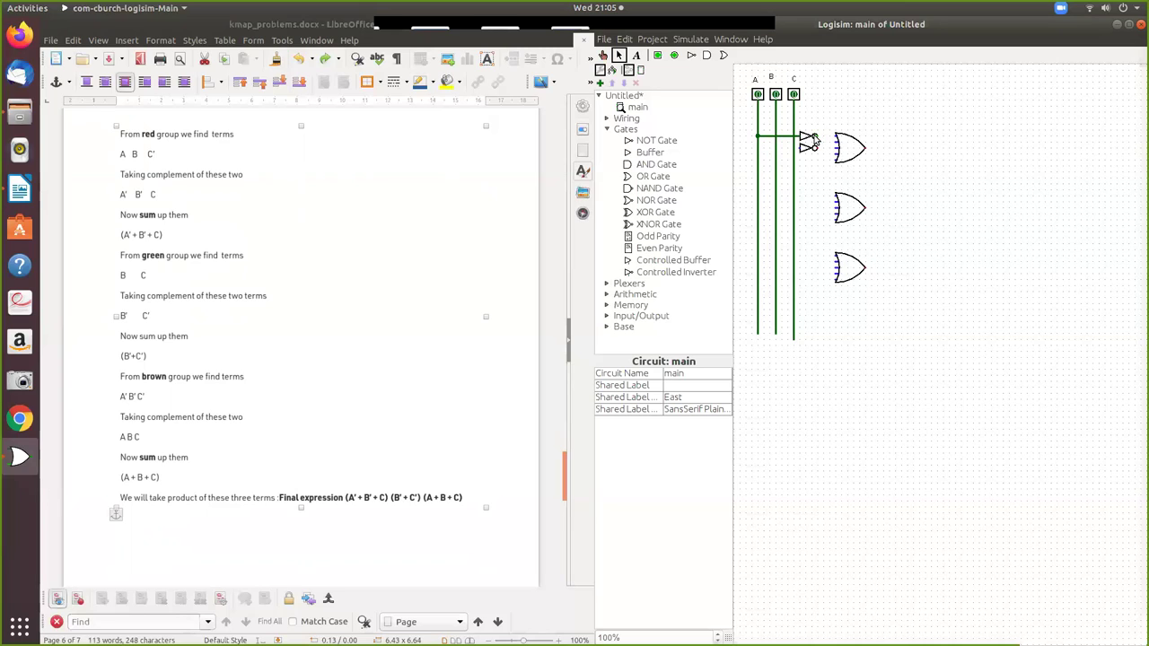
# - Complete the top OR gate's inputs as A', B' and C, feeding the lower NOT gate from B and wiring C directly
pyautogui.moveTo(815, 136); pyautogui.dragTo(836, 136)
pyautogui.click(812, 148)
pyautogui.click(844, 150)
pyautogui.moveTo(836, 148); pyautogui.dragTo(816, 149)
pyautogui.click(806, 179)
pyautogui.moveTo(800, 149); pyautogui.dragTo(775, 148)
pyautogui.moveTo(795, 160); pyautogui.dragTo(834, 161)
# - Place two NOT gates, one above the other, between the C line and the middle OR gate, aligned with its inputs
pyautogui.click(657, 141)
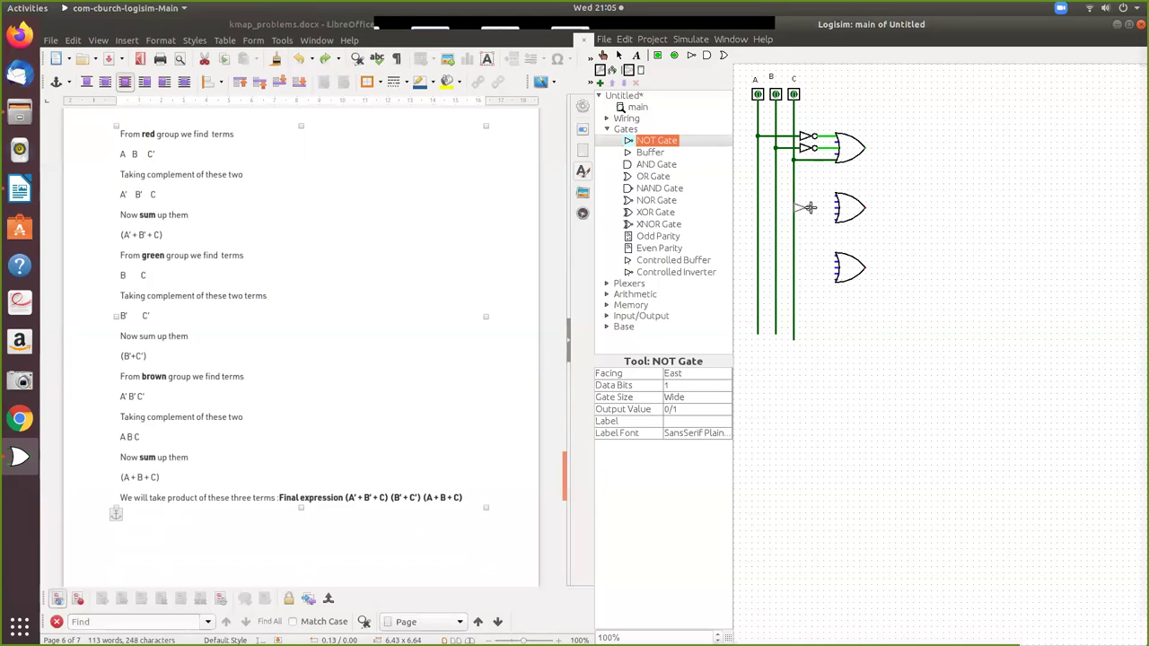
pyautogui.click(815, 208)
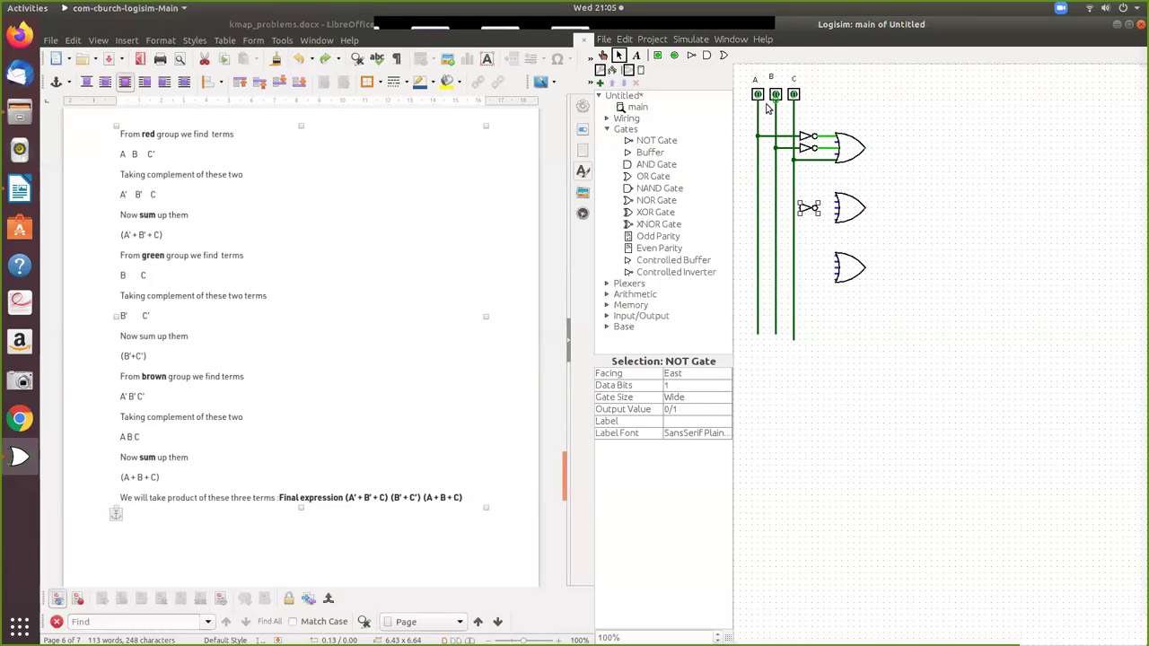
pyautogui.click(650, 142)
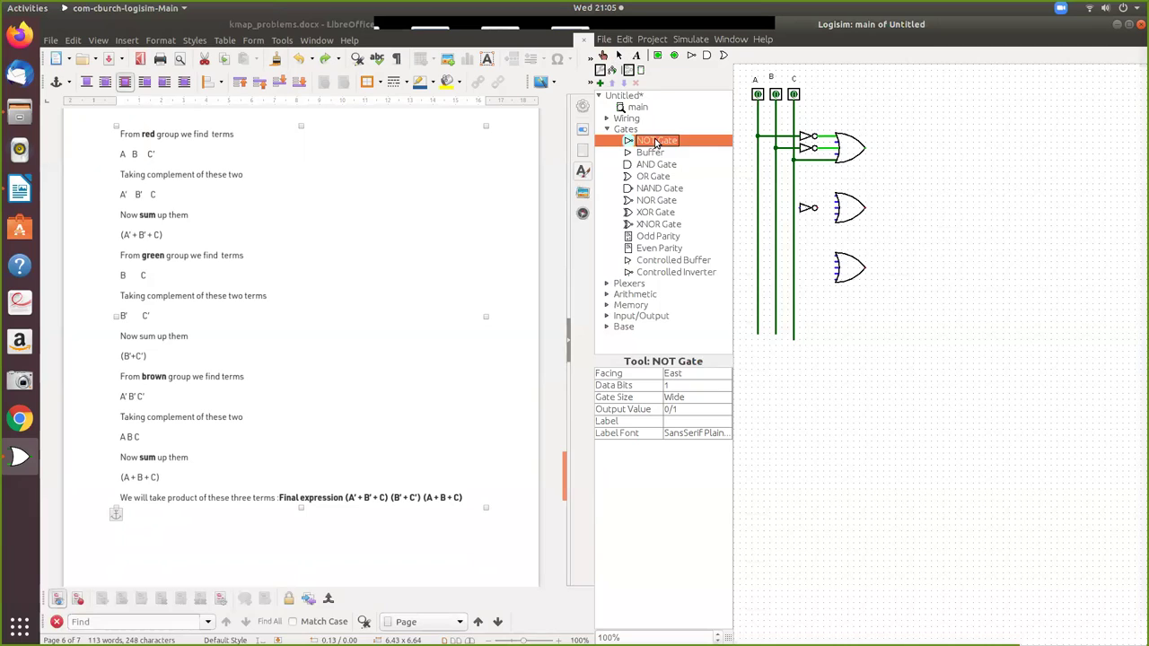
pyautogui.click(816, 226)
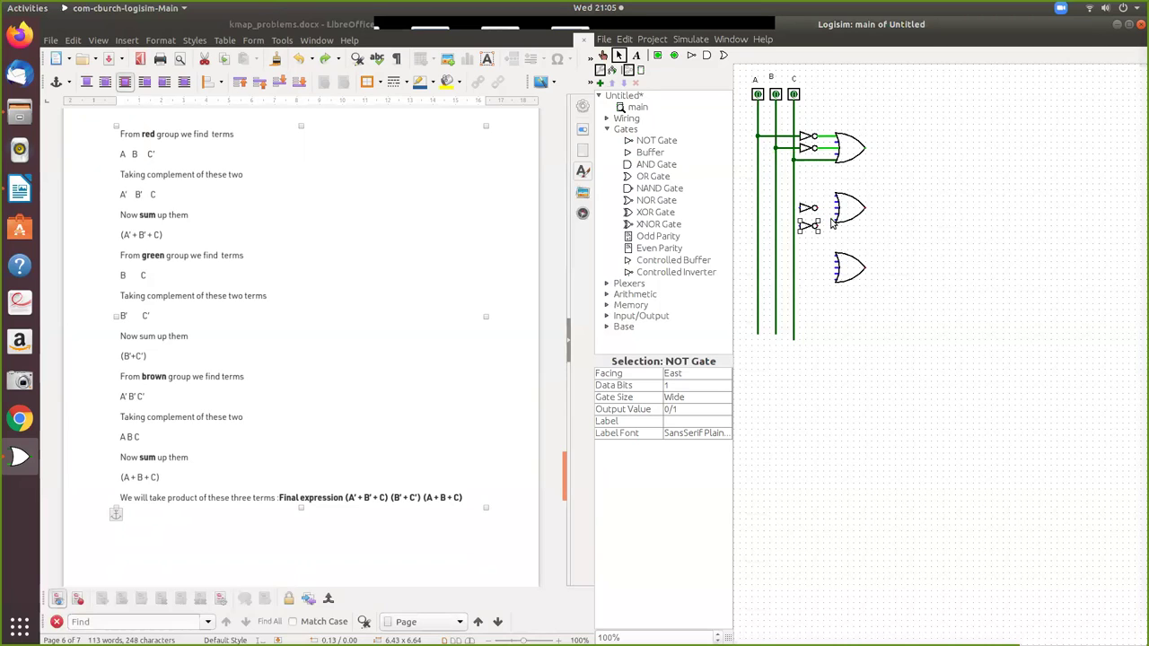
pyautogui.moveTo(808, 208)
pyautogui.mouseDown()
pyautogui.moveTo(811, 195)
pyautogui.moveTo(805, 218)
pyautogui.mouseUp()
pyautogui.click(805, 250)
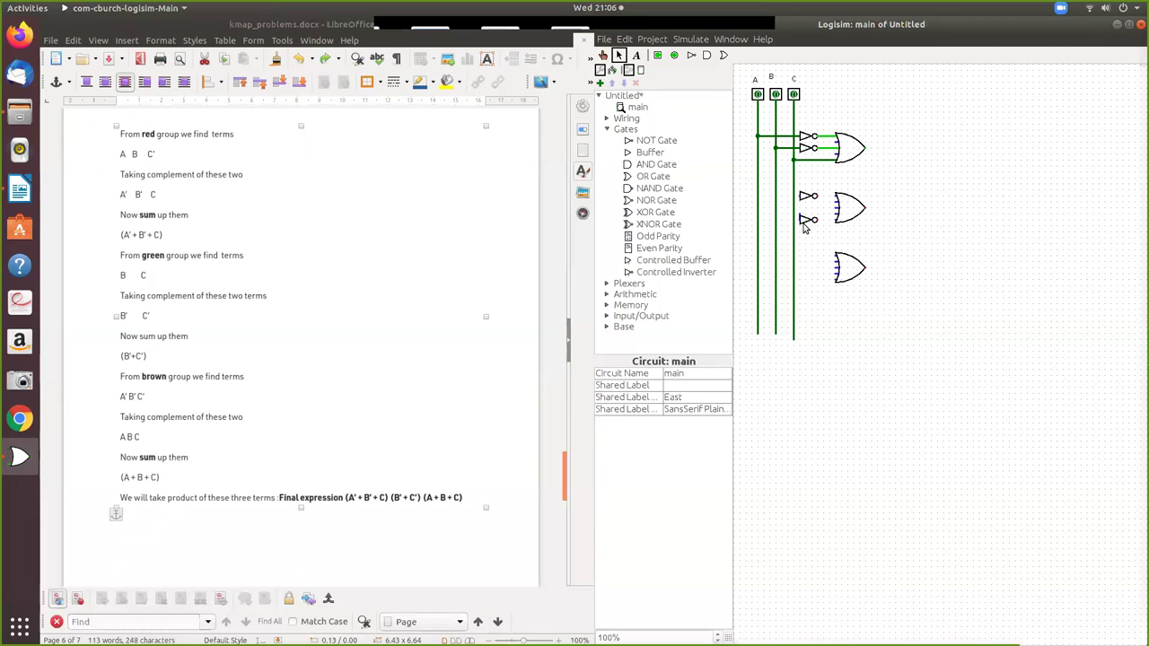
pyautogui.moveTo(805, 226); pyautogui.dragTo(807, 217)
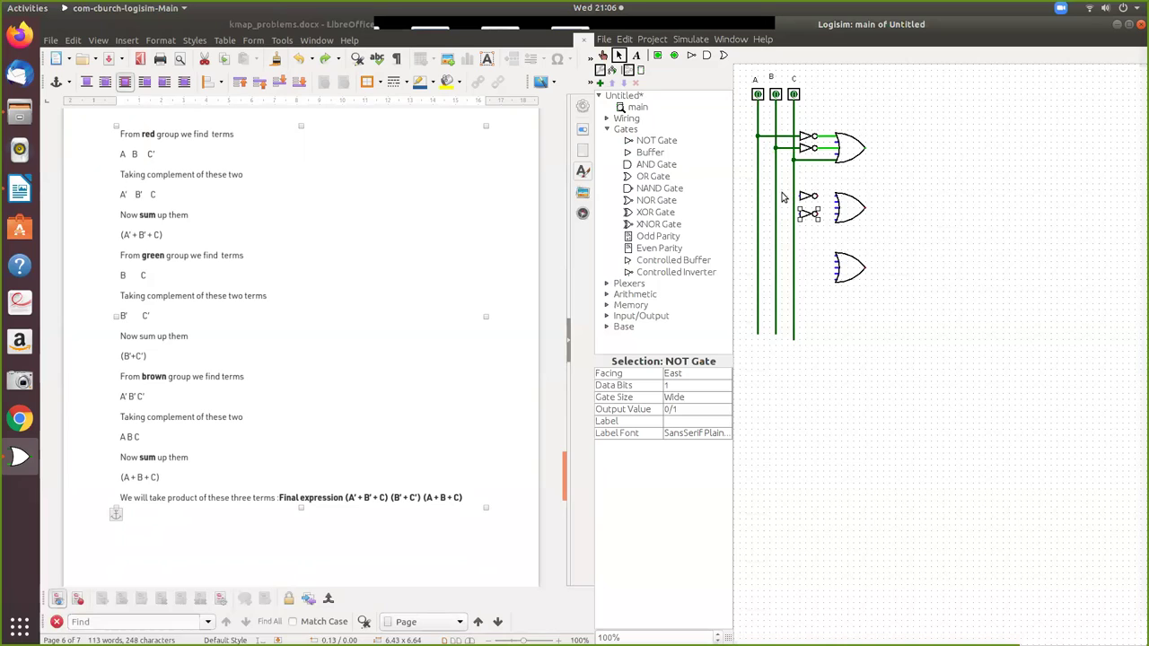
# - Feed B and C through the NOT gates into the middle OR gate, and wire A, B and C directly to the bottom OR gate
pyautogui.moveTo(776, 195); pyautogui.dragTo(799, 196)
pyautogui.moveTo(818, 199); pyautogui.dragTo(834, 204)
pyautogui.moveTo(758, 258)
pyautogui.mouseDown()
pyautogui.moveTo(837, 257)
pyautogui.moveTo(802, 275)
pyautogui.moveTo(837, 274)
pyautogui.mouseUp()
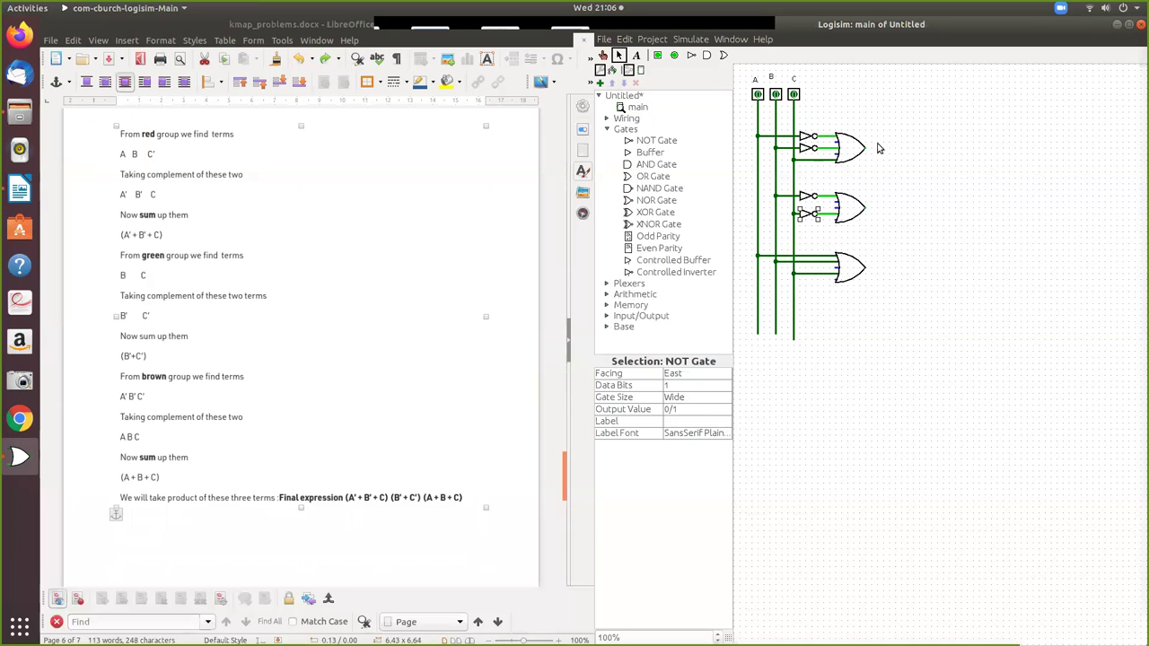
# - Route a wire from the top OR gate's output past the OR gates and place an AND gate at its end
pyautogui.moveTo(867, 152); pyautogui.dragTo(968, 195)
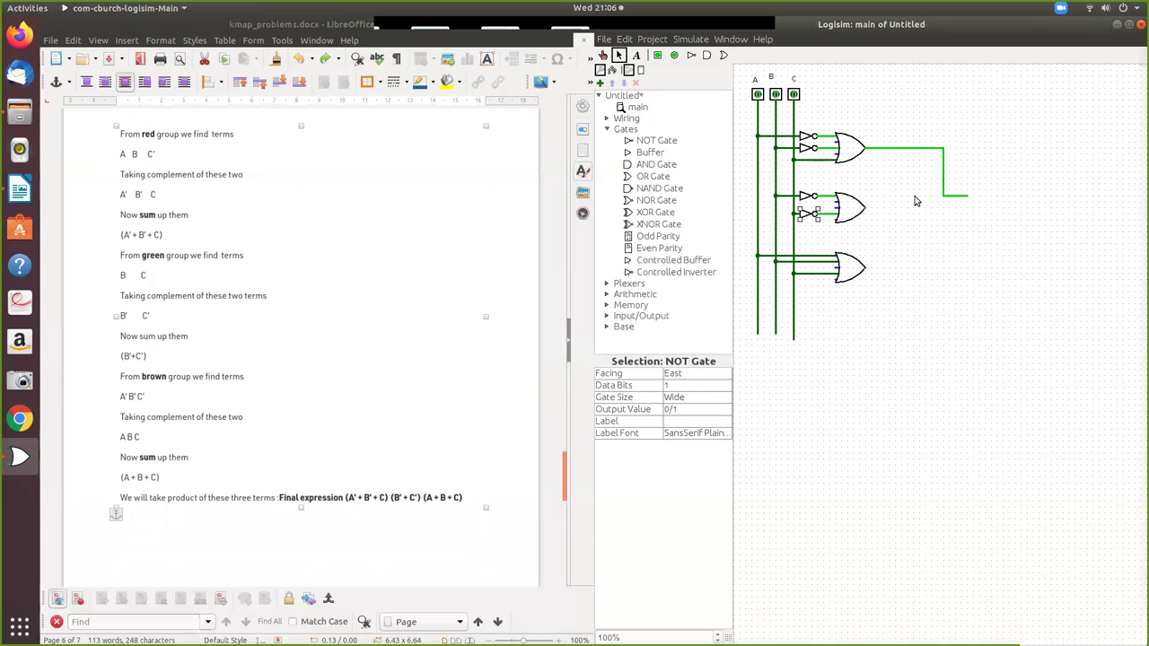
pyautogui.click(656, 165)
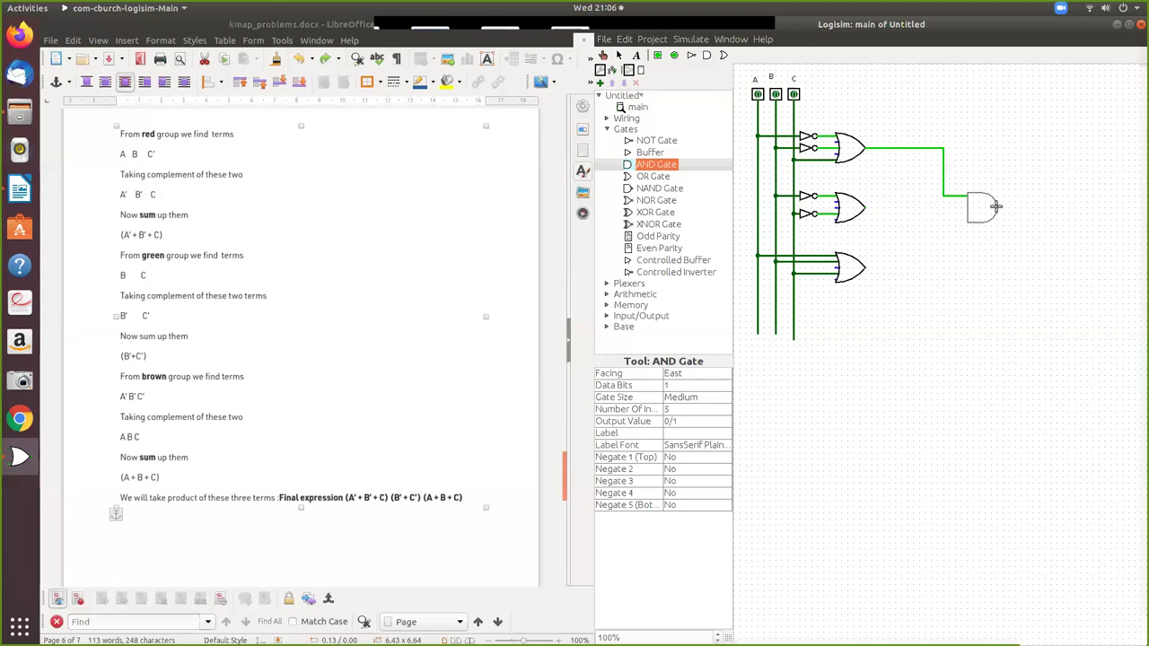
pyautogui.click(995, 207)
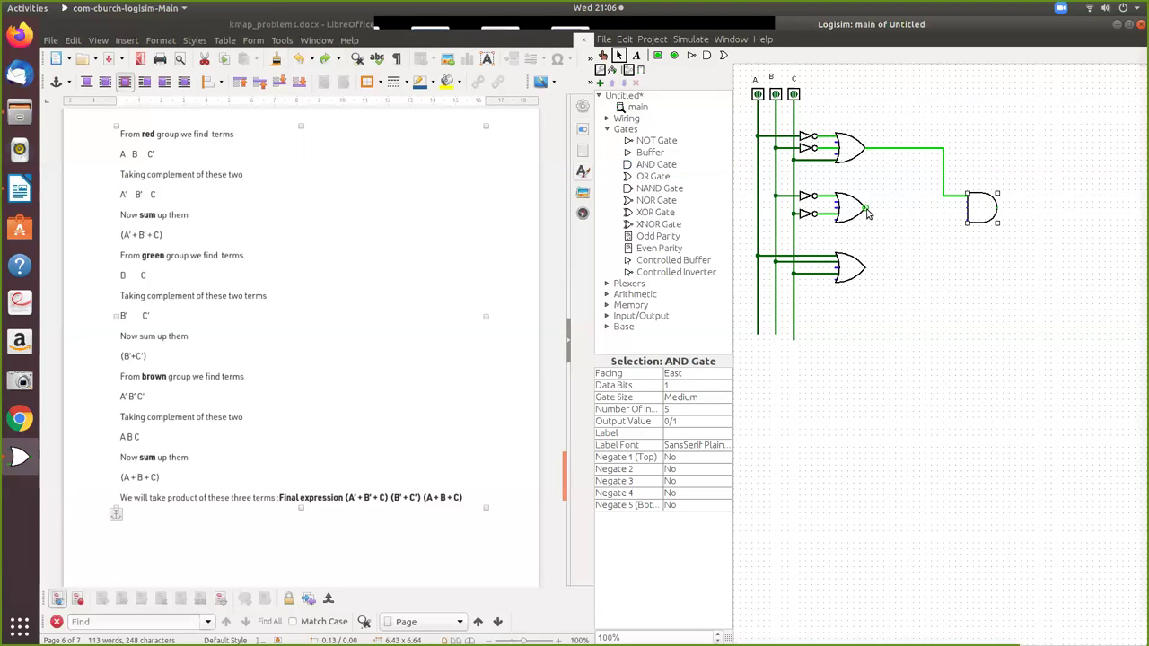
# - Wire the middle OR gate's output straight to the AND gate, removing the gate to clear the stray wire stub and placing it again
pyautogui.moveTo(865, 209); pyautogui.dragTo(968, 208)
pyautogui.press('Delete')
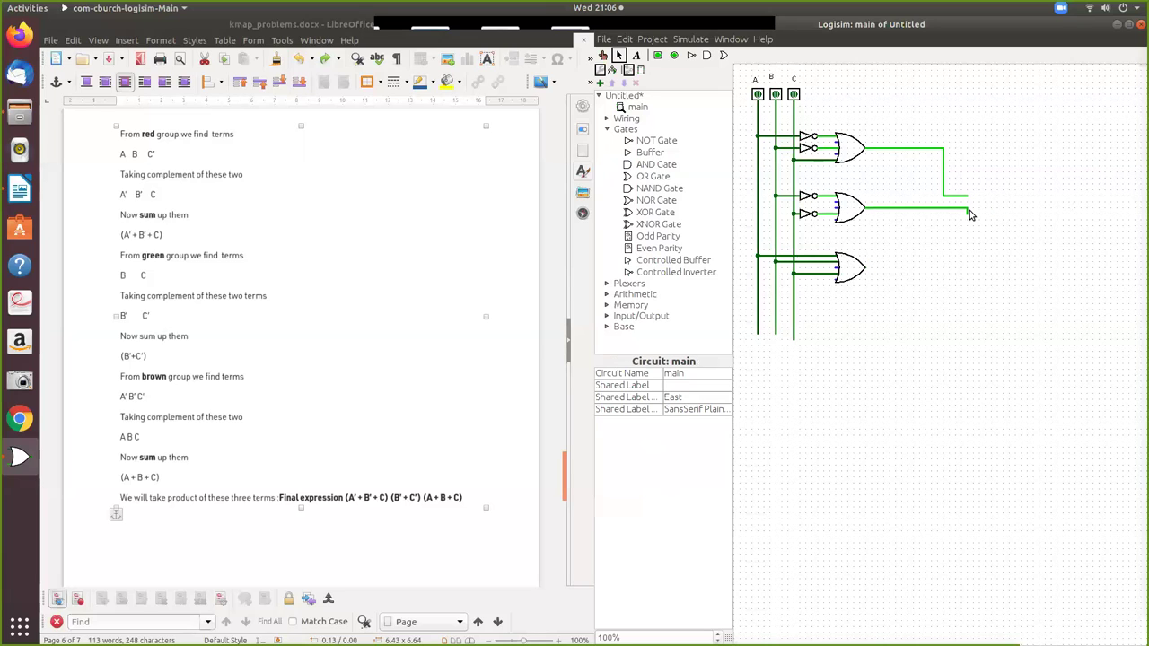
pyautogui.click(968, 216)
pyautogui.click(976, 239)
pyautogui.click(668, 166)
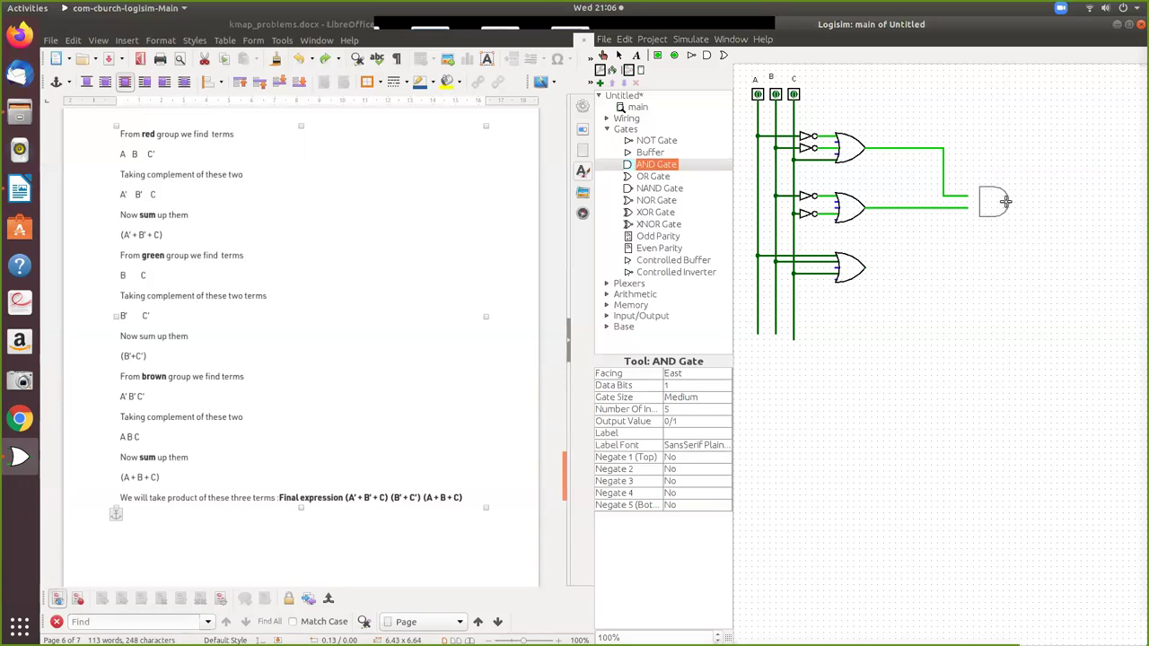
pyautogui.click(997, 208)
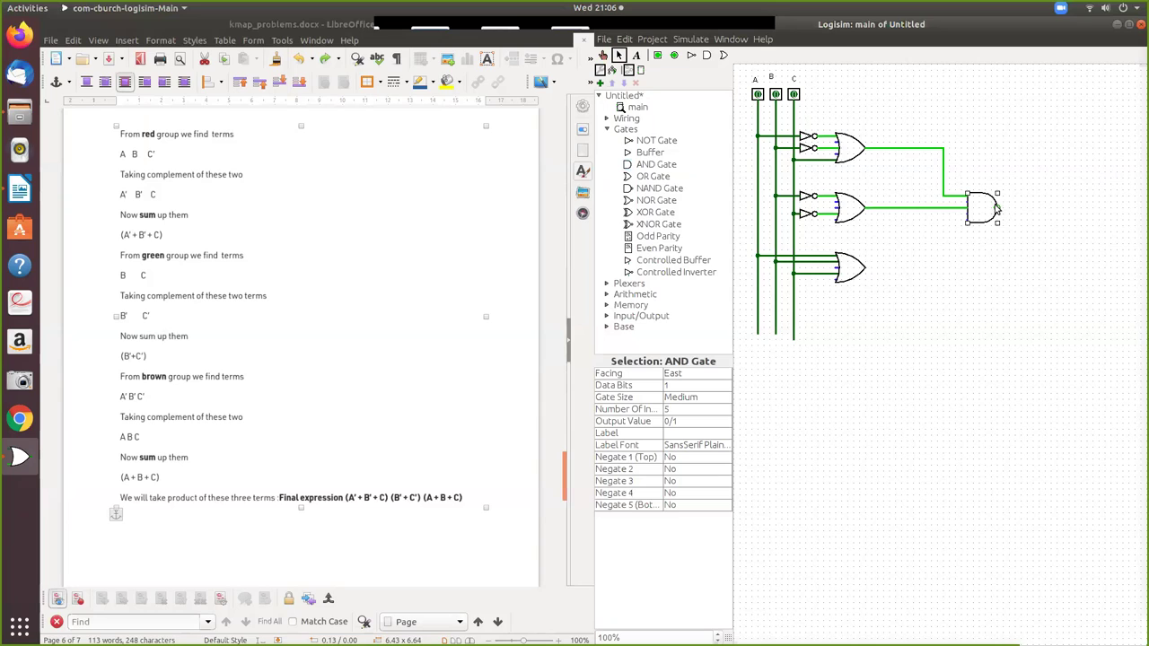
# - Wire the bottom OR gate's output to the AND gate and attach an output pin to the AND gate's output through a short wire
pyautogui.moveTo(864, 267)
pyautogui.mouseDown()
pyautogui.moveTo(933, 266)
pyautogui.moveTo(944, 221)
pyautogui.moveTo(1029, 212)
pyautogui.mouseUp()
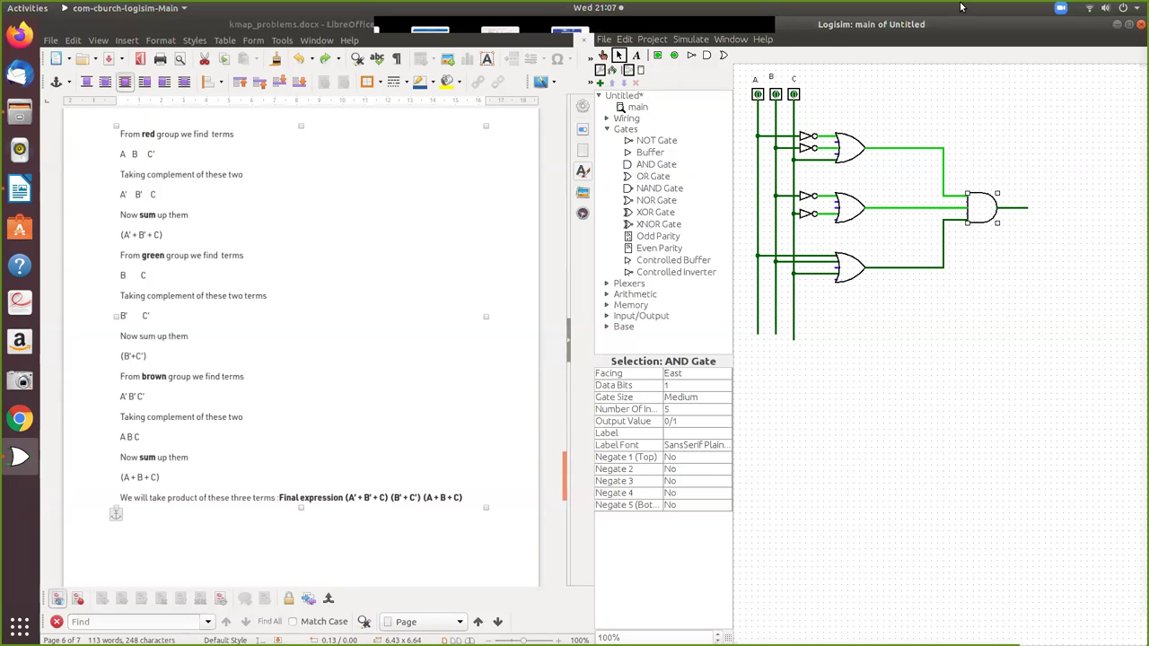
pyautogui.click(675, 55)
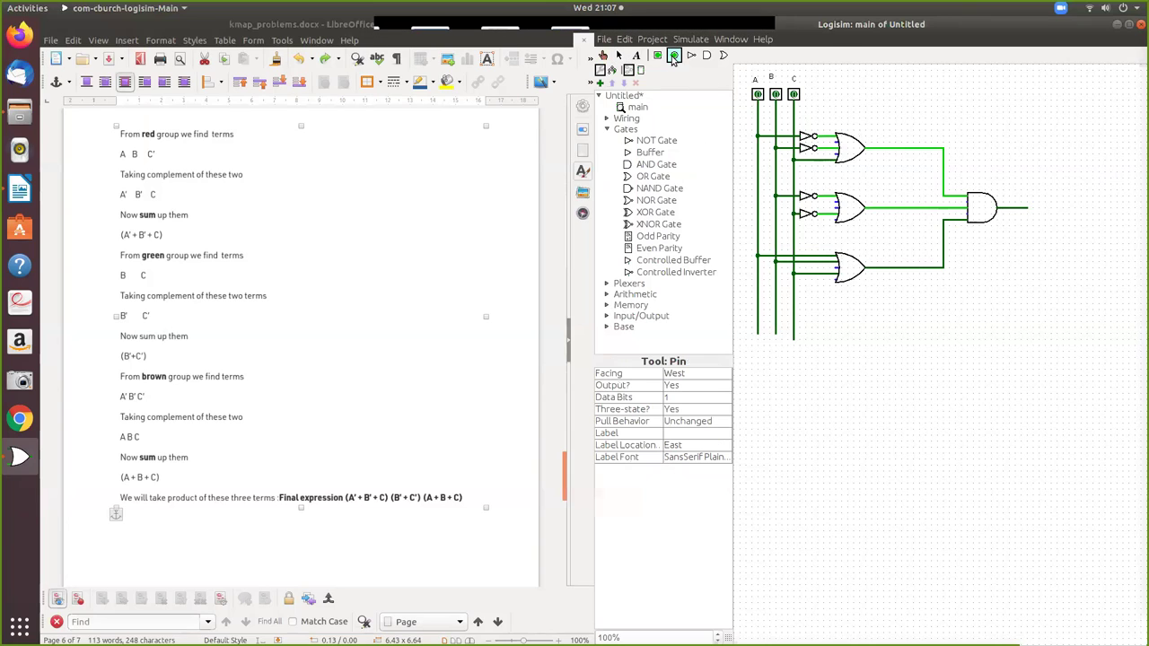
pyautogui.click(1024, 208)
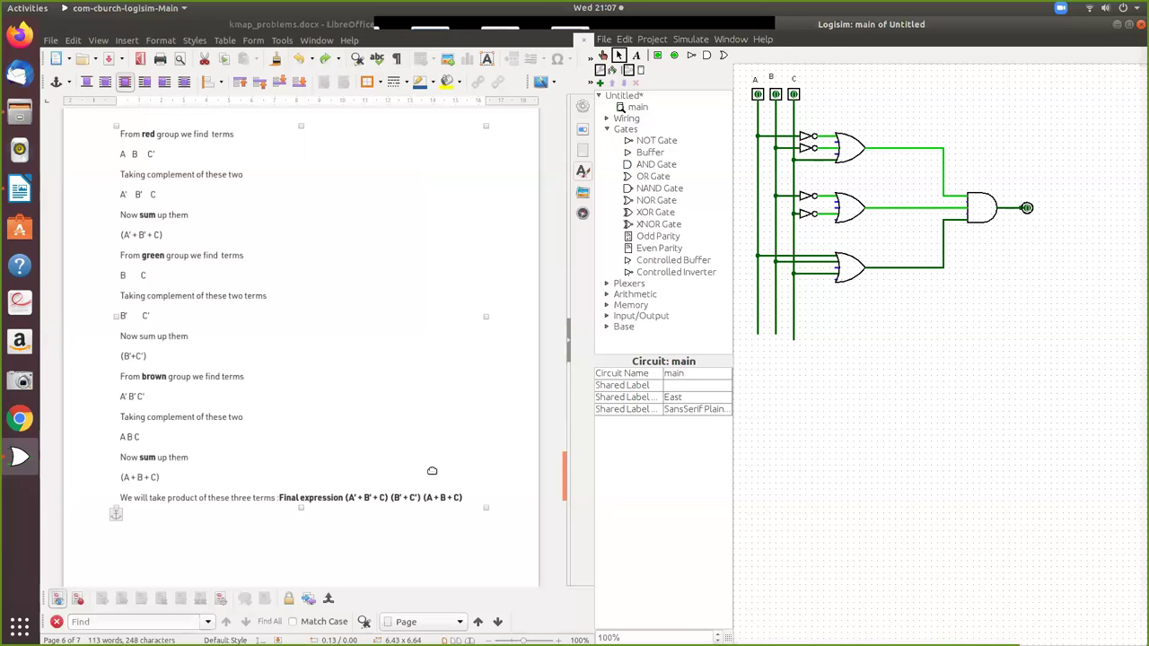
pyautogui.scroll(-1, 432, 469)
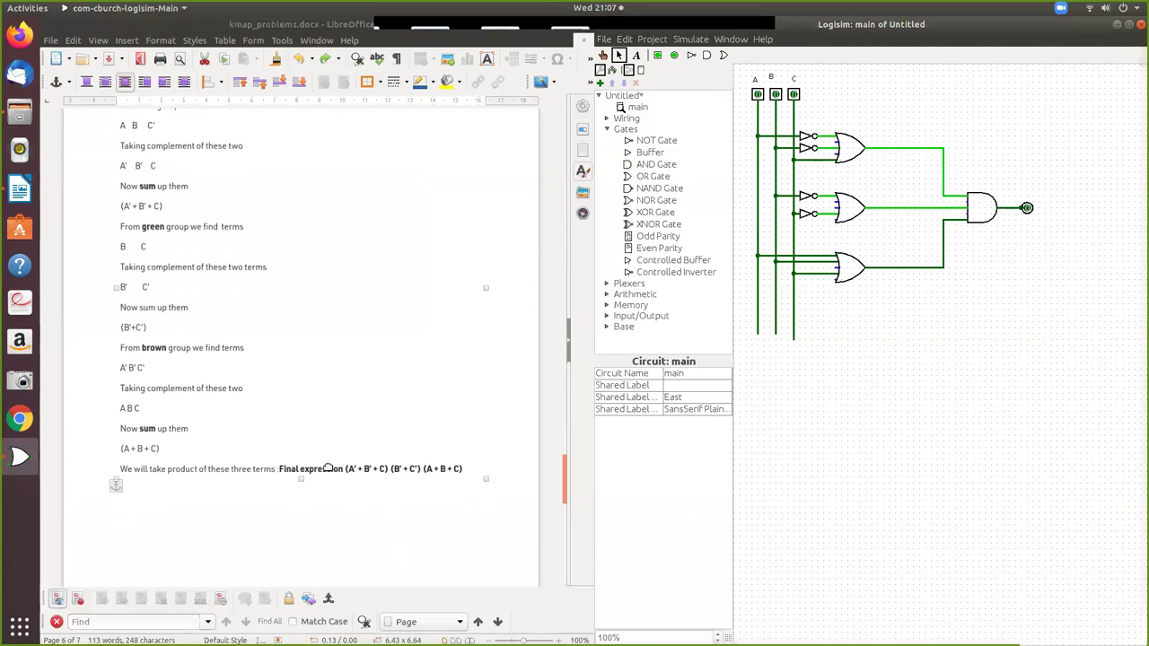